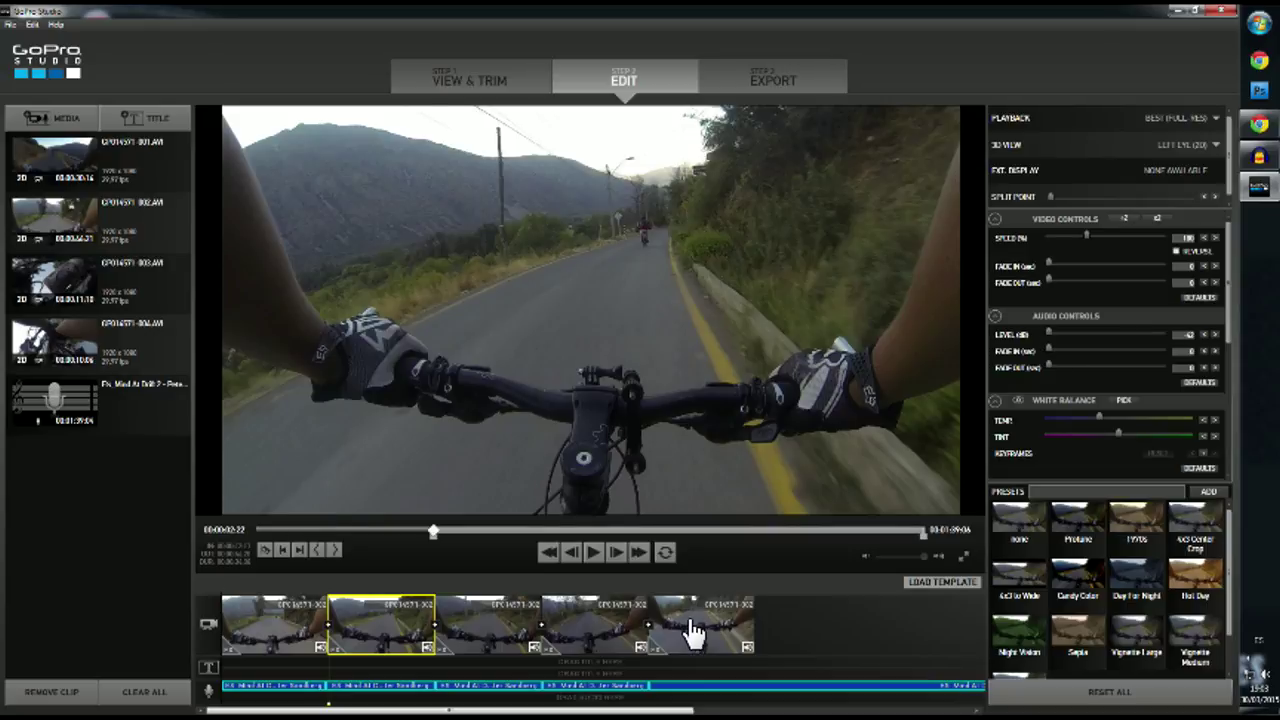
# Look over the timeline clips, play the edited bike video from the first clip, and pause it in the last clip.
pyautogui.click(605, 628)
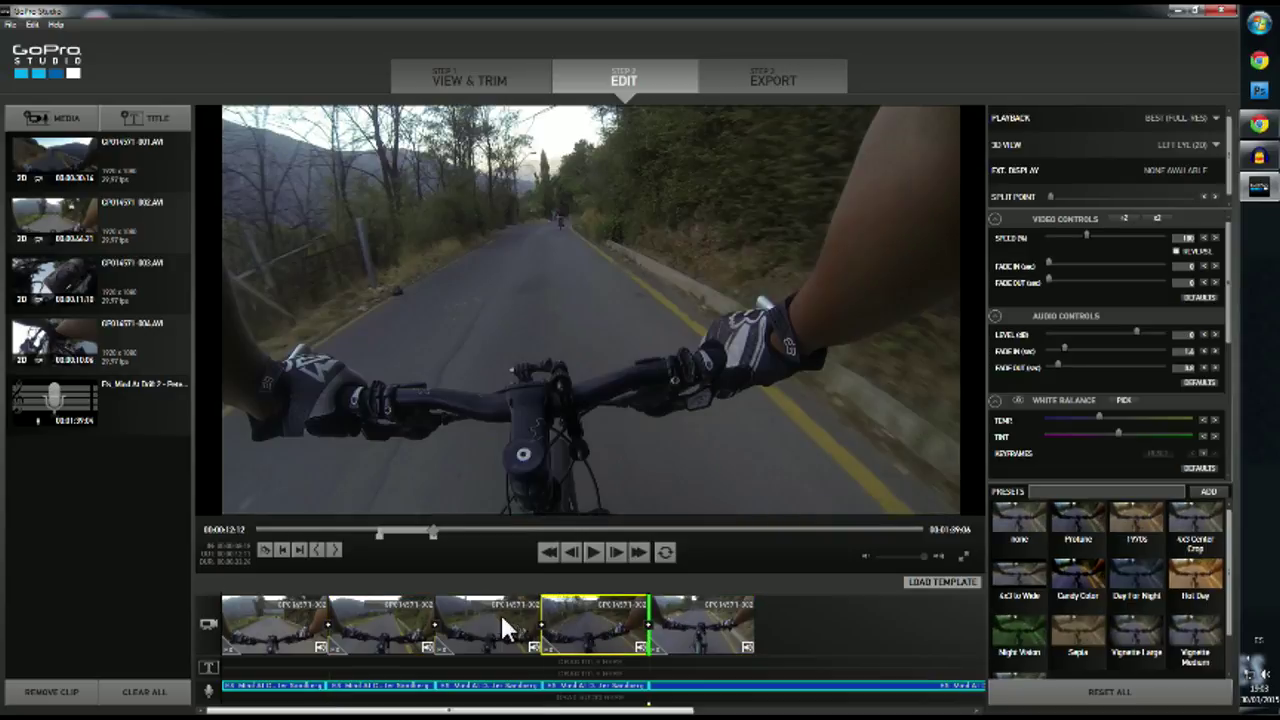
pyautogui.click(500, 620)
pyautogui.click(406, 618)
pyautogui.click(255, 632)
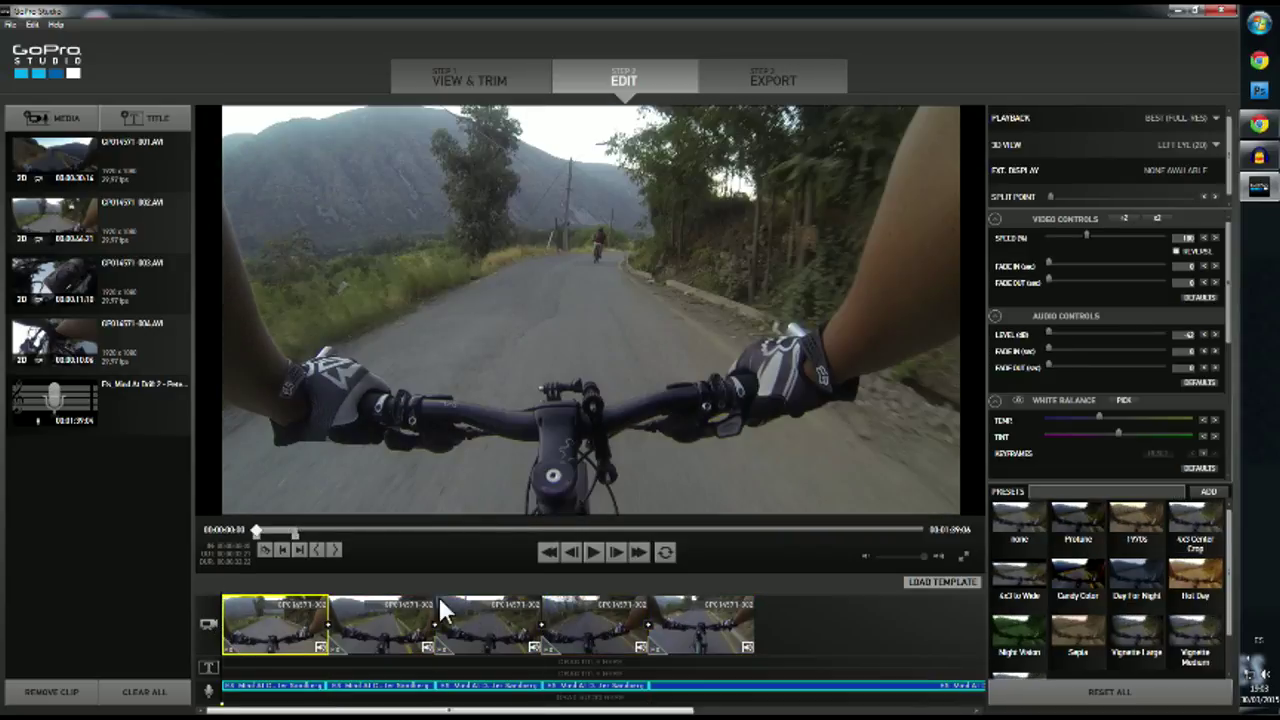
pyautogui.click(601, 565)
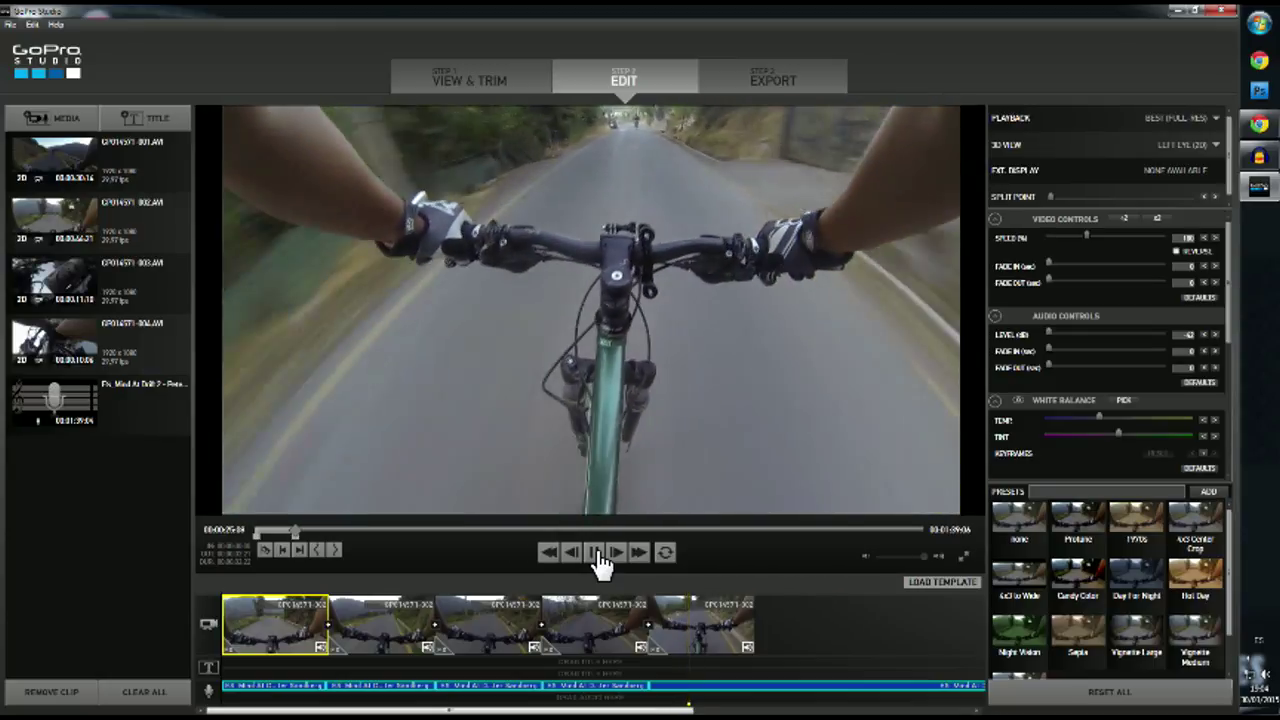
pyautogui.click(597, 552)
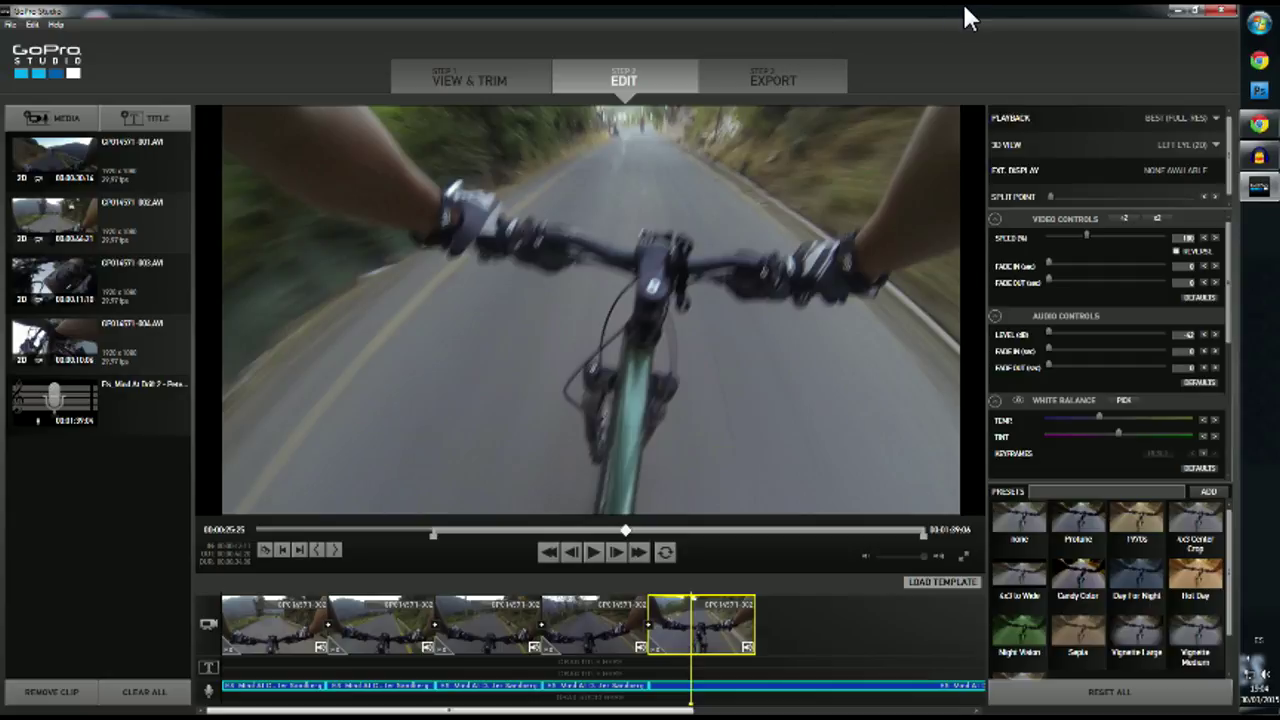
# Switch to Audacity and play the mix from about the 26-second mark, stopping after a short listen.
pyautogui.click(1178, 12)
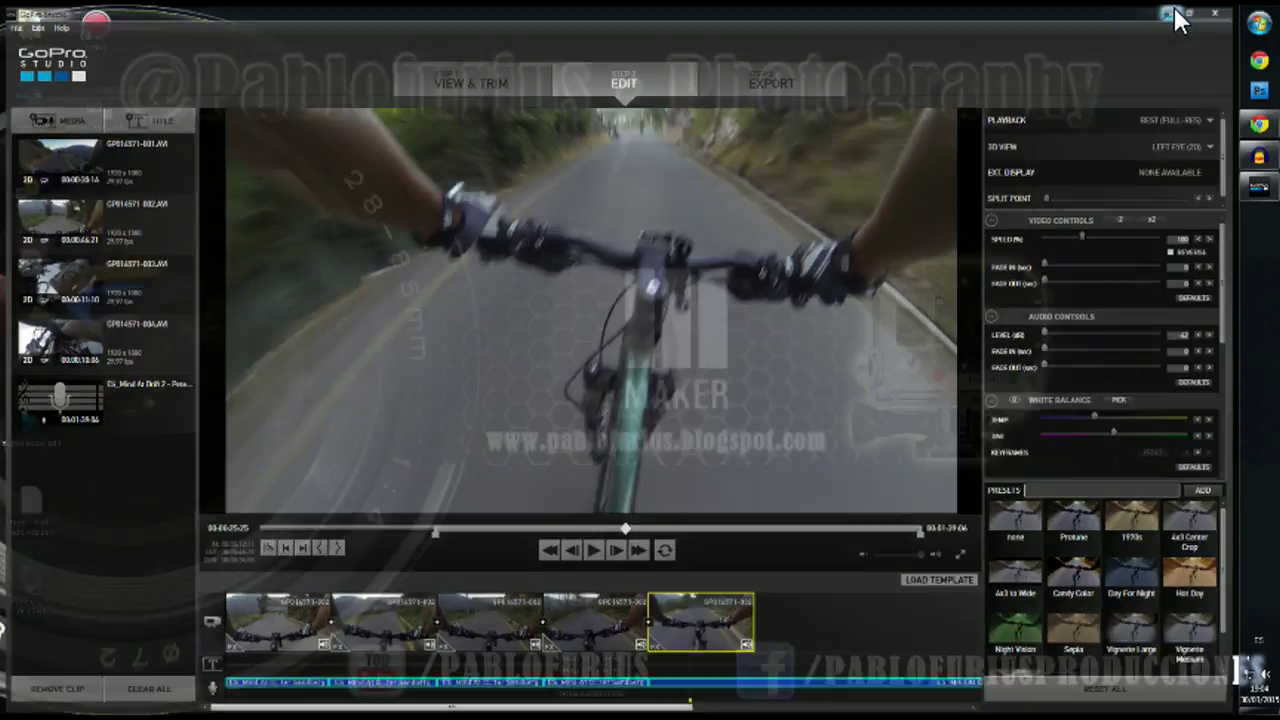
pyautogui.click(1258, 155)
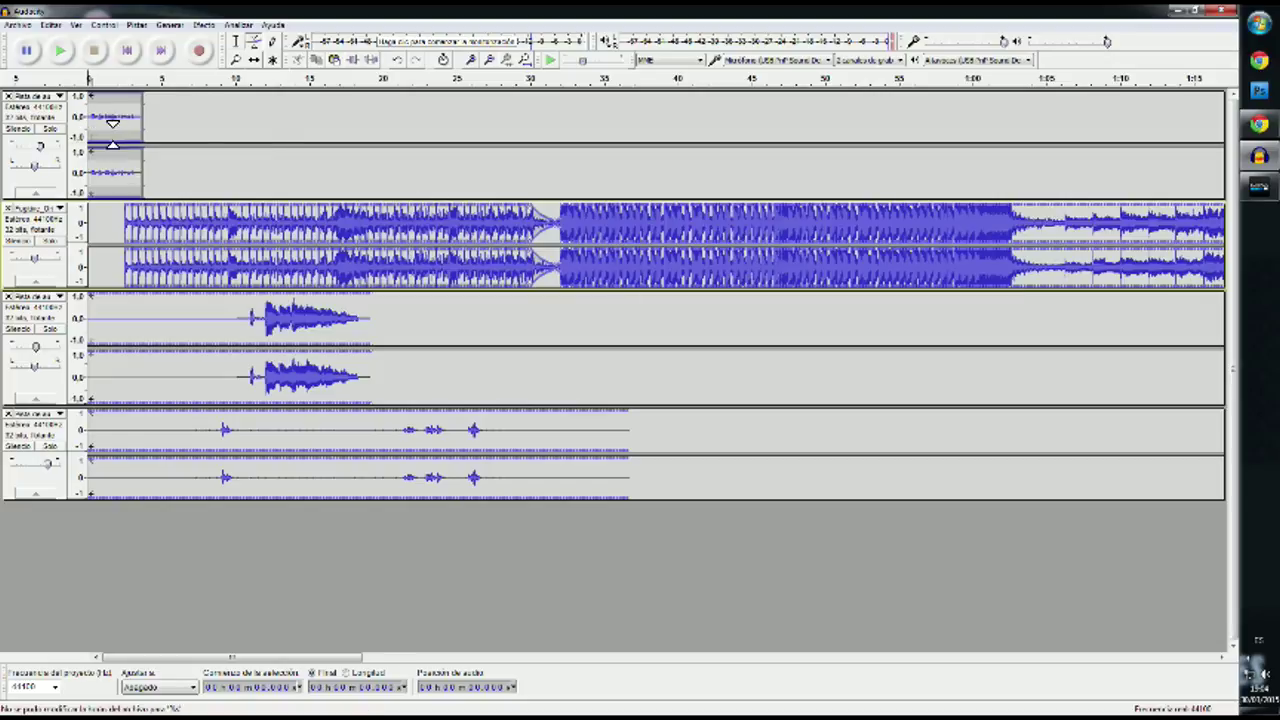
pyautogui.moveTo(113, 119); pyautogui.dragTo(180, 230)
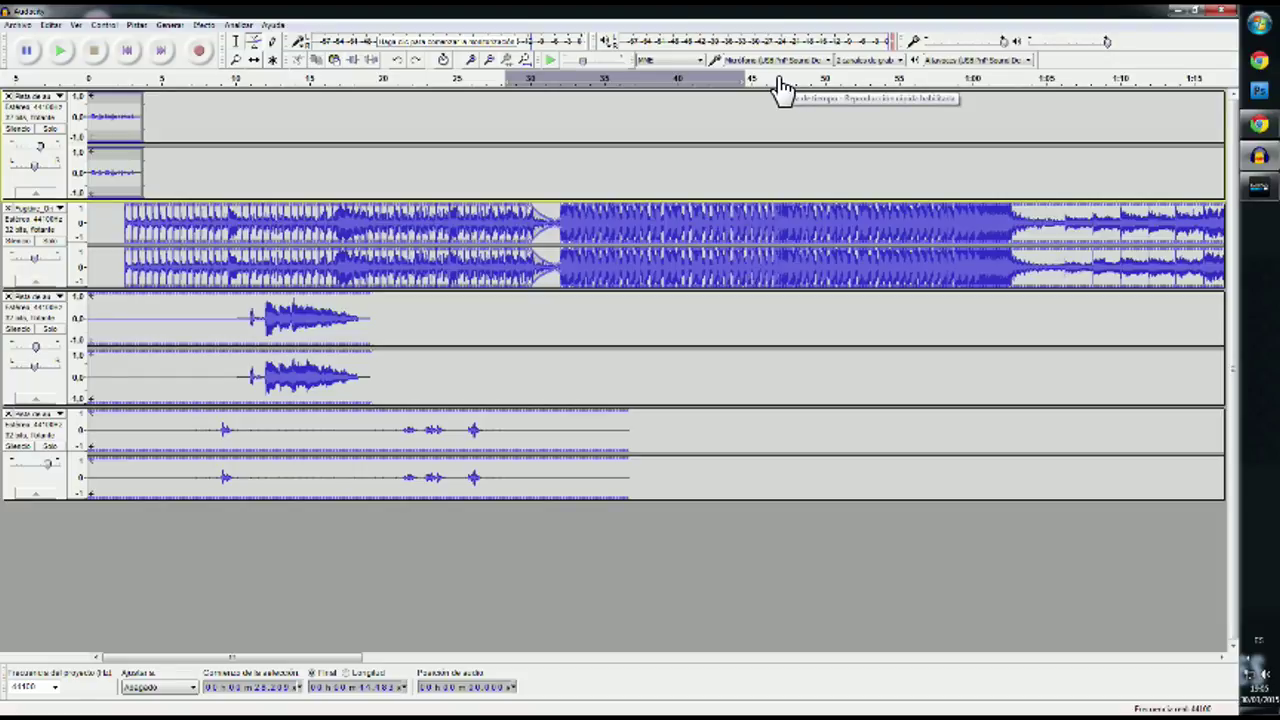
pyautogui.click(478, 85)
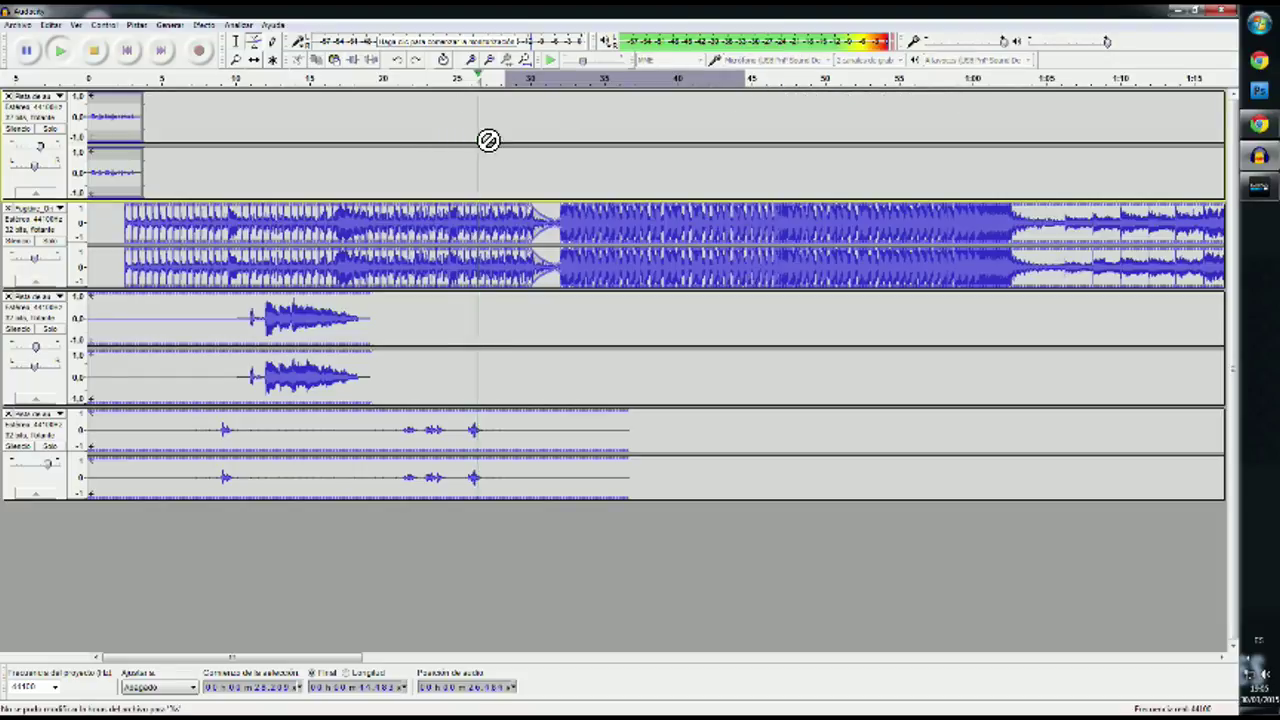
pyautogui.click(93, 52)
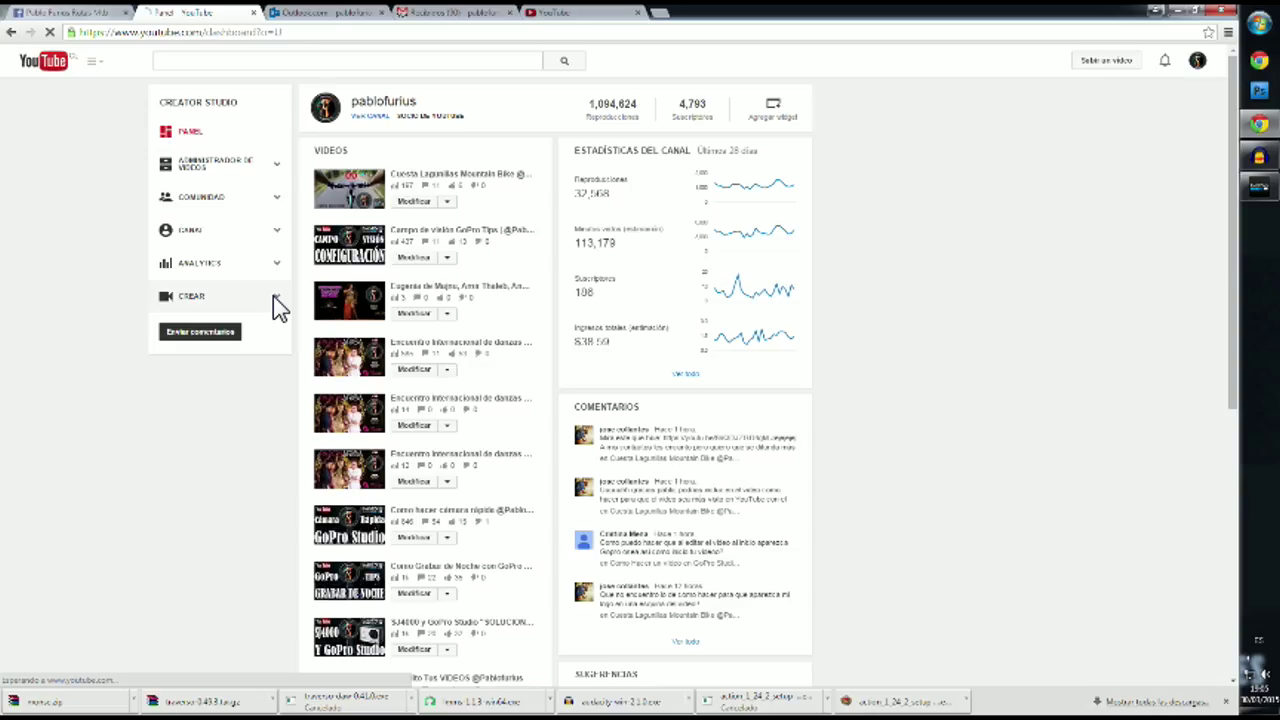
# Open the YouTube audio library and browse its list of featured free music.
pyautogui.click(276, 296)
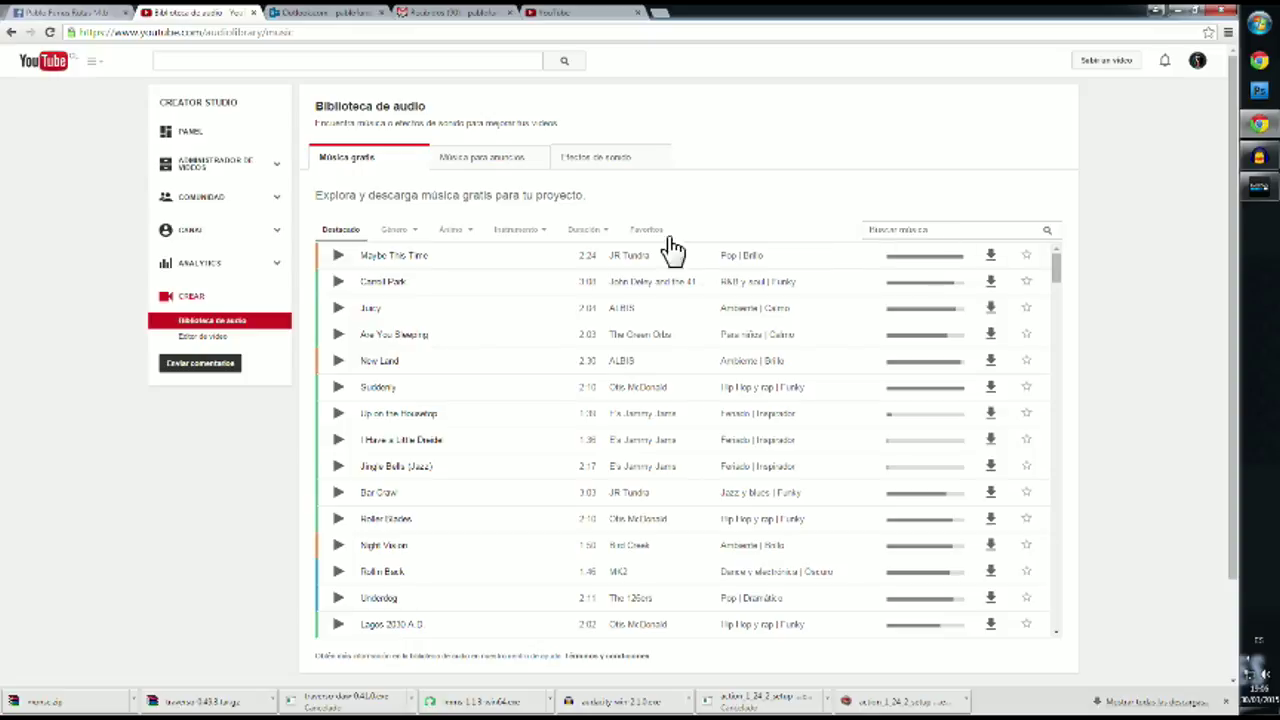
pyautogui.scroll(-6, 966, 420)
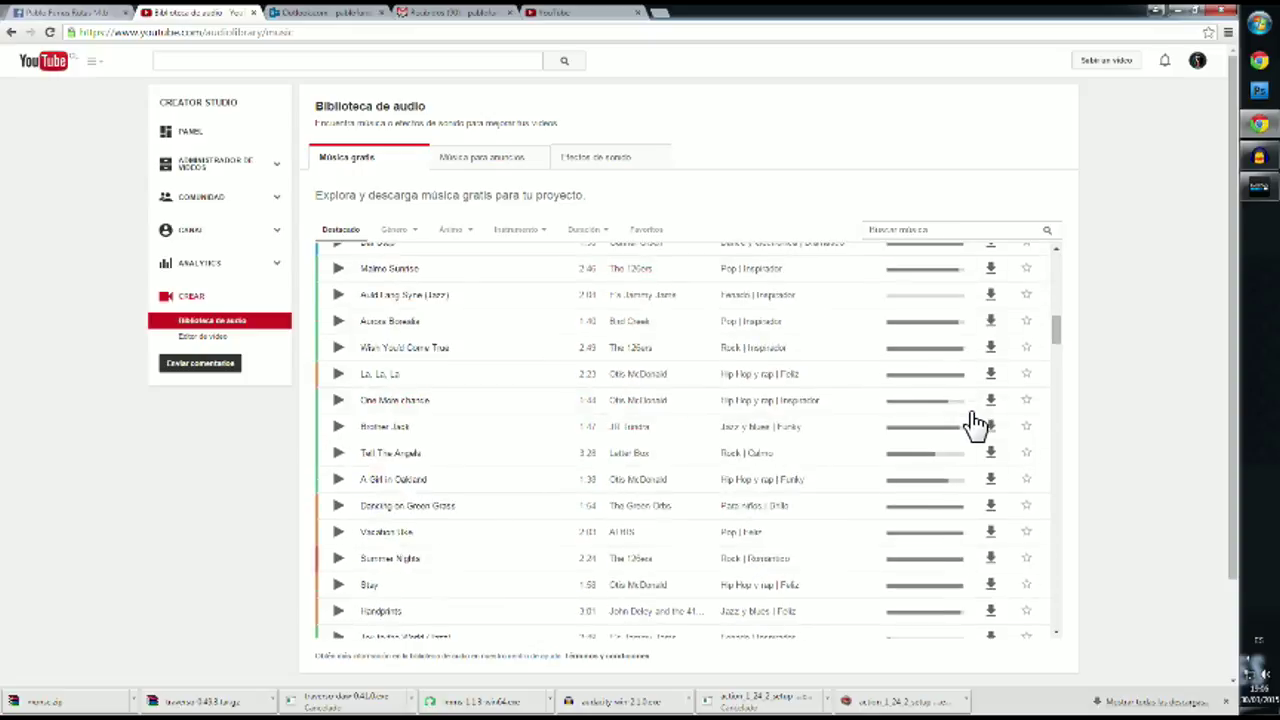
pyautogui.scroll(-8, 975, 422)
pyautogui.scroll(-3, 1070, 480)
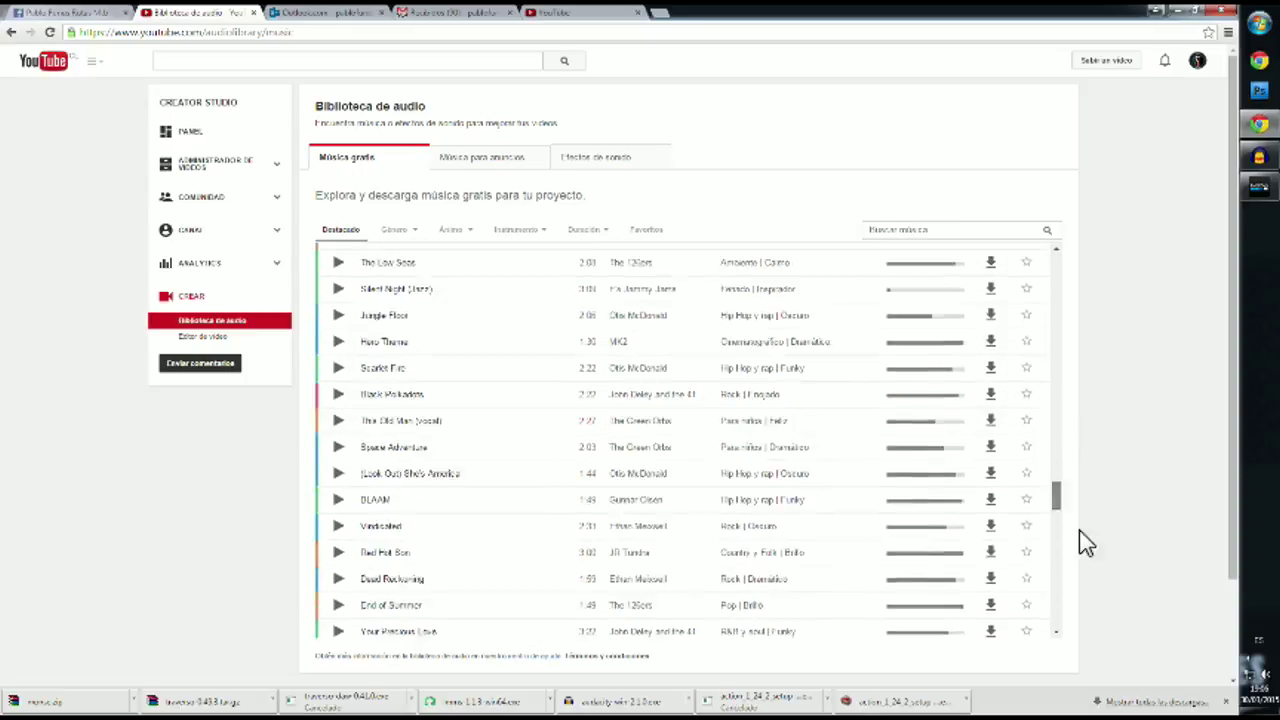
pyautogui.moveTo(1087, 543); pyautogui.dragTo(1072, 302)
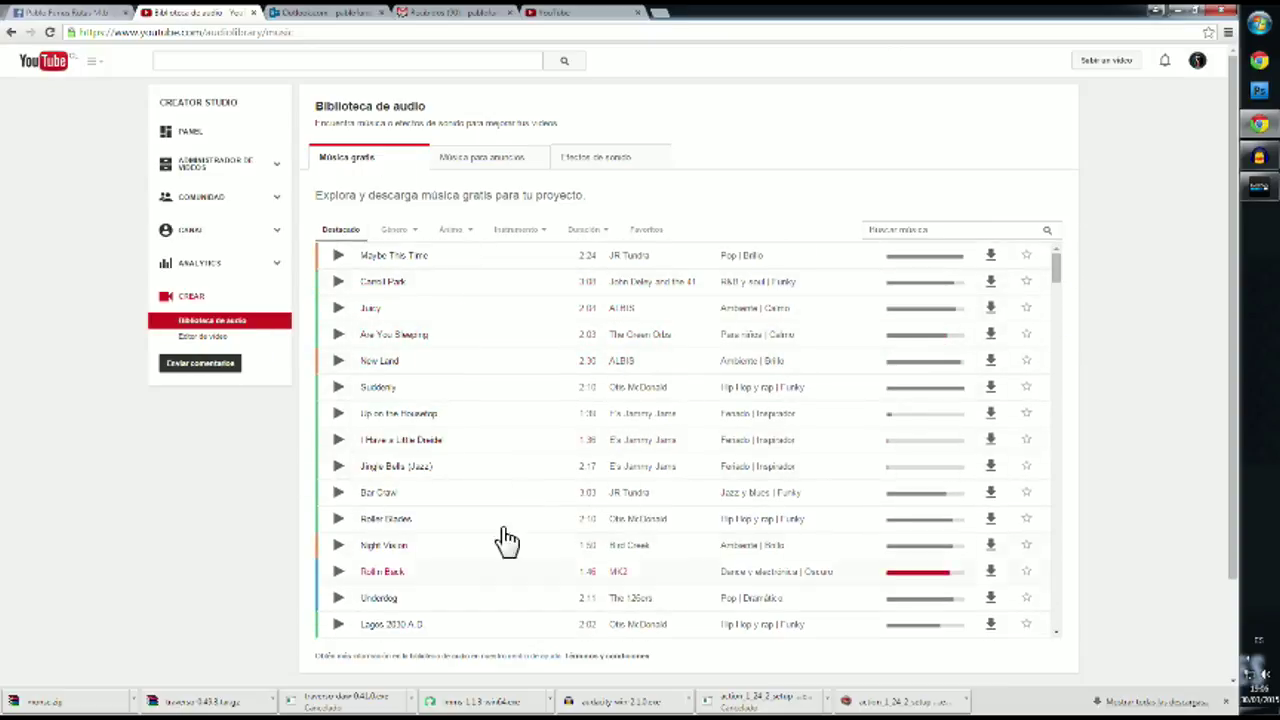
pyautogui.moveTo(1058, 275); pyautogui.dragTo(1037, 246)
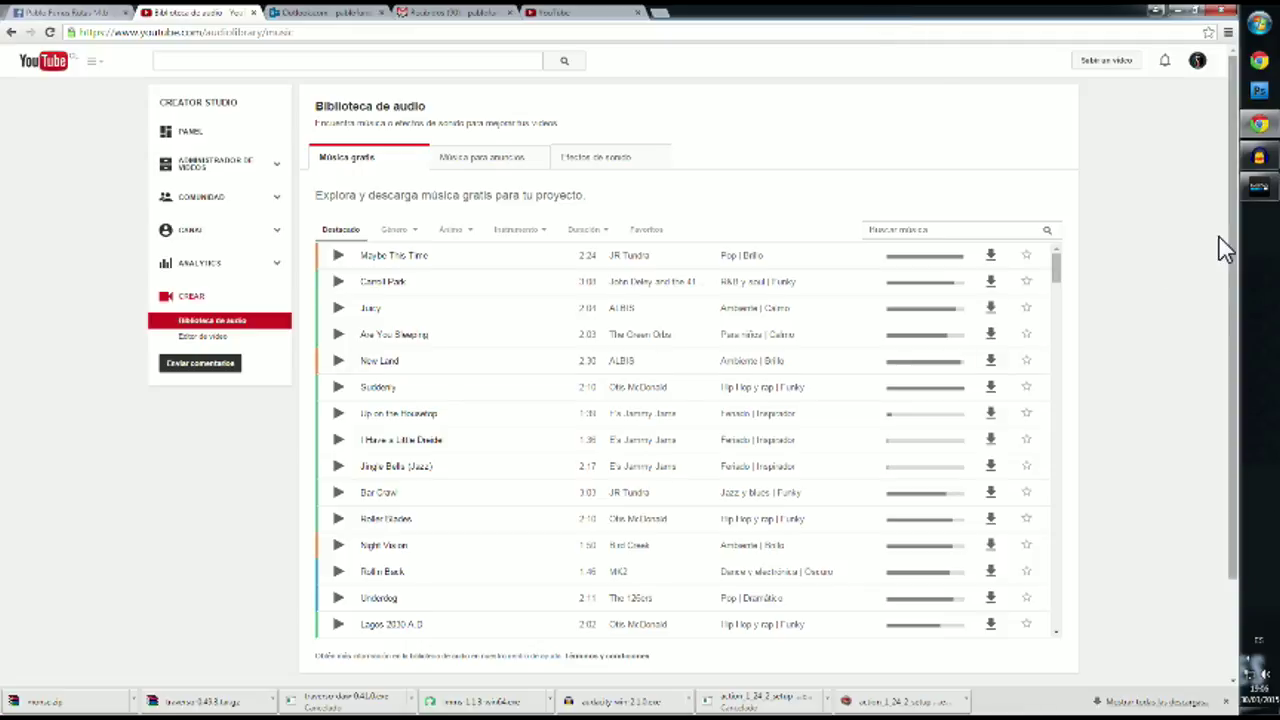
# Return to Audacity, play the full mix from the beginning, and stop playback after the music's transition near 30 s.
pyautogui.click(1170, 11)
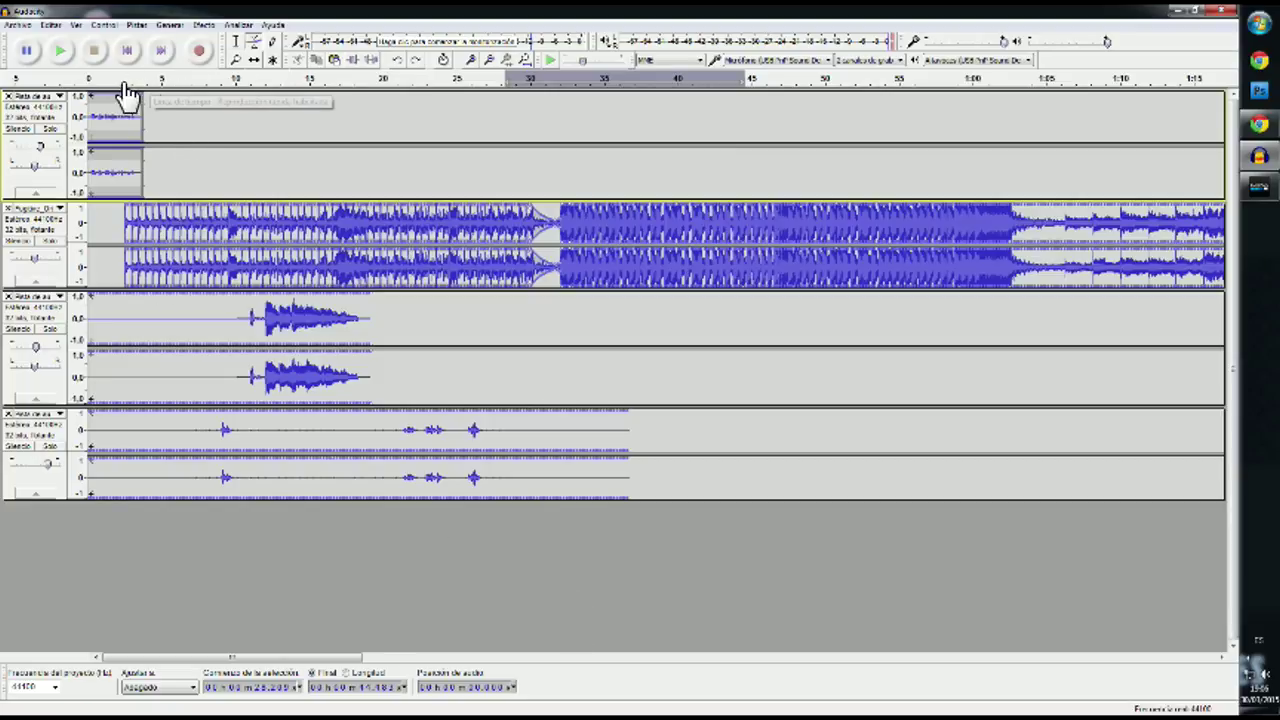
pyautogui.click(61, 52)
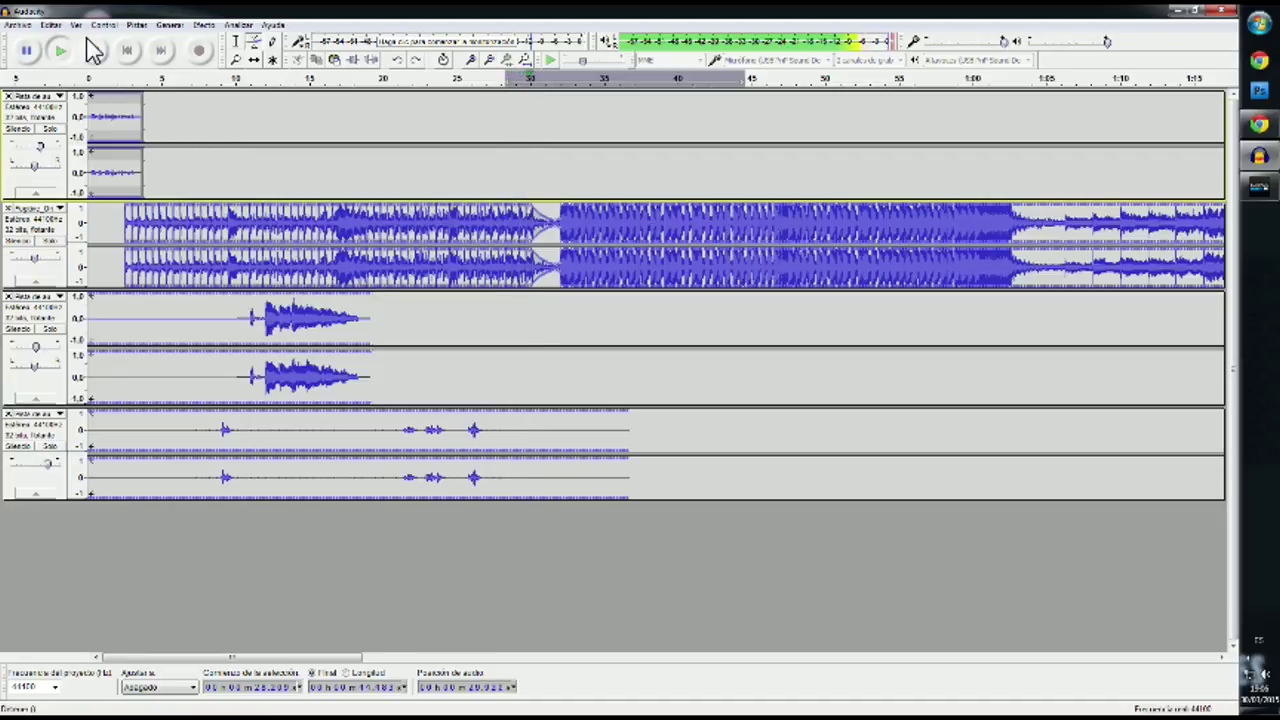
pyautogui.click(127, 51)
pyautogui.click(61, 53)
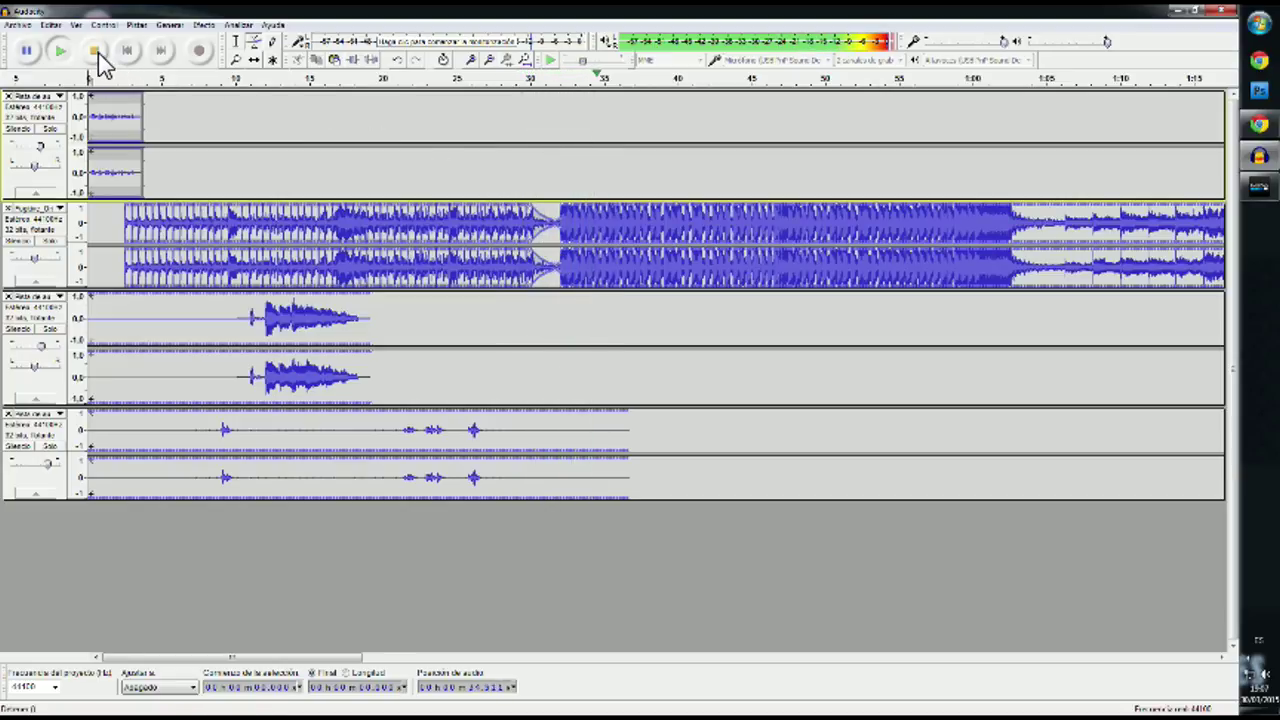
pyautogui.click(95, 51)
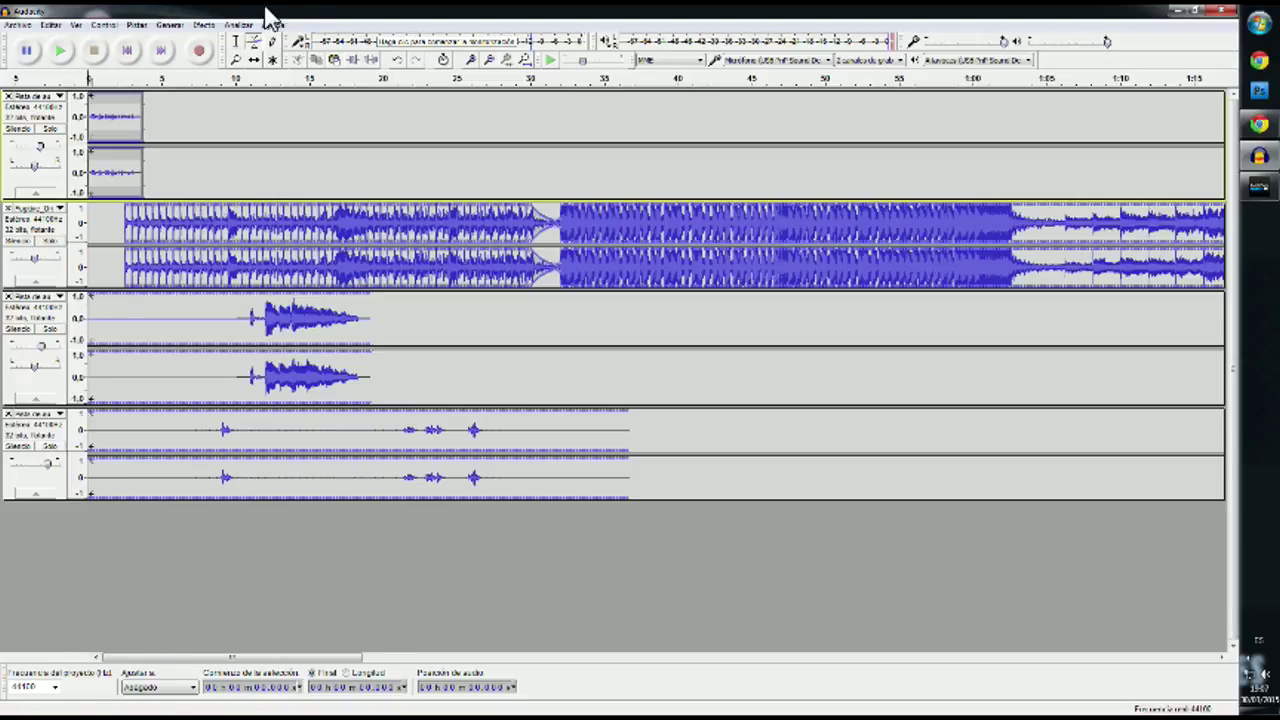
# Record about 6 seconds of microphone audio onto a new track and solo that track.
pyautogui.click(199, 55)
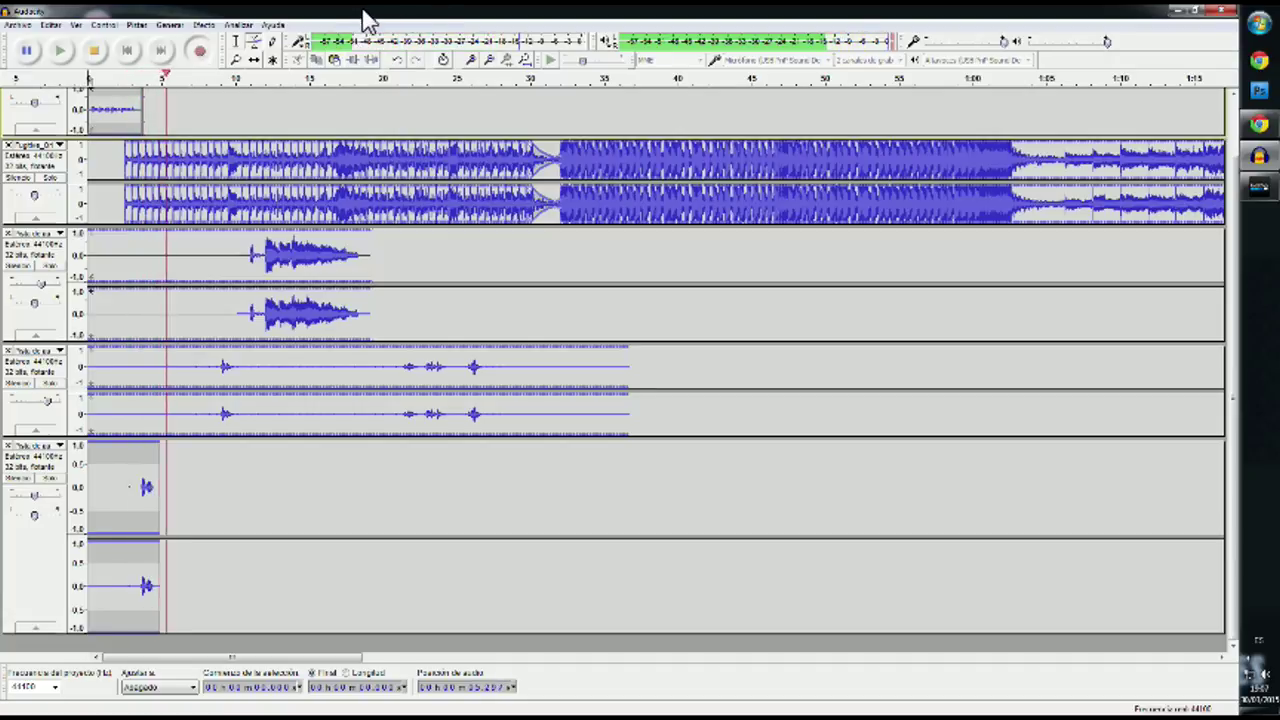
pyautogui.click(93, 50)
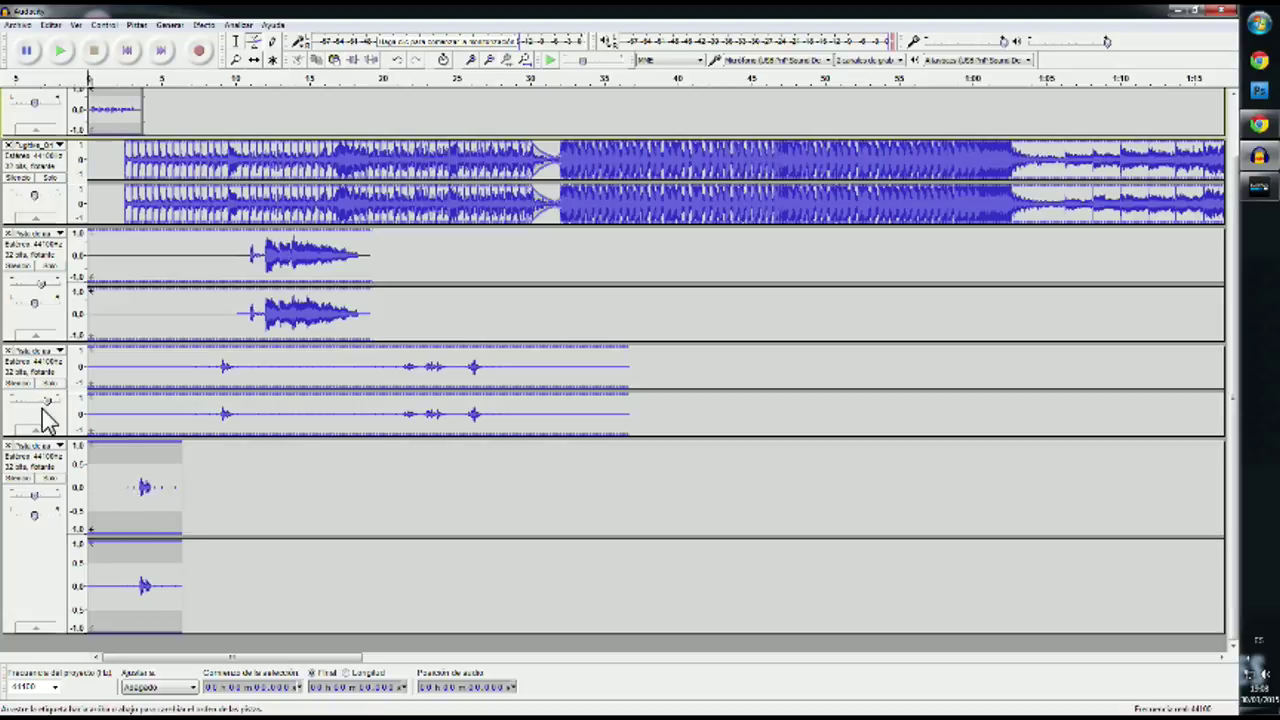
pyautogui.scroll(2, 62, 372)
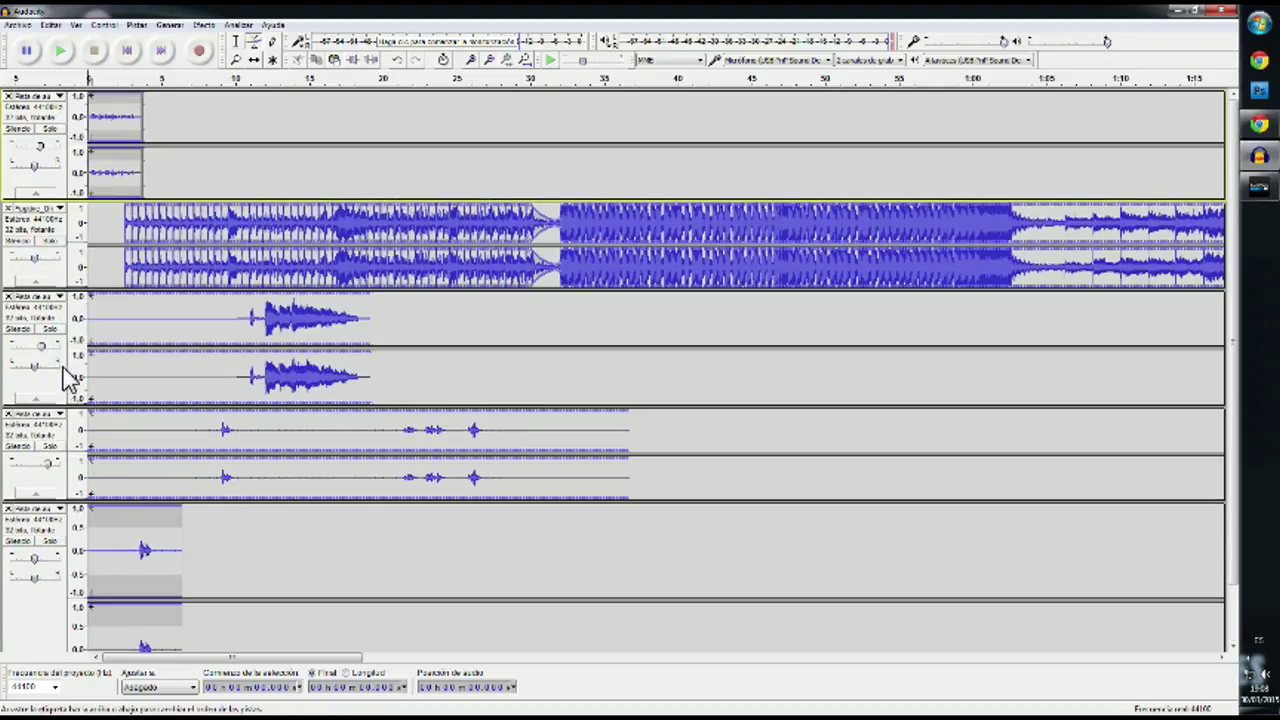
pyautogui.scroll(-2, 30, 530)
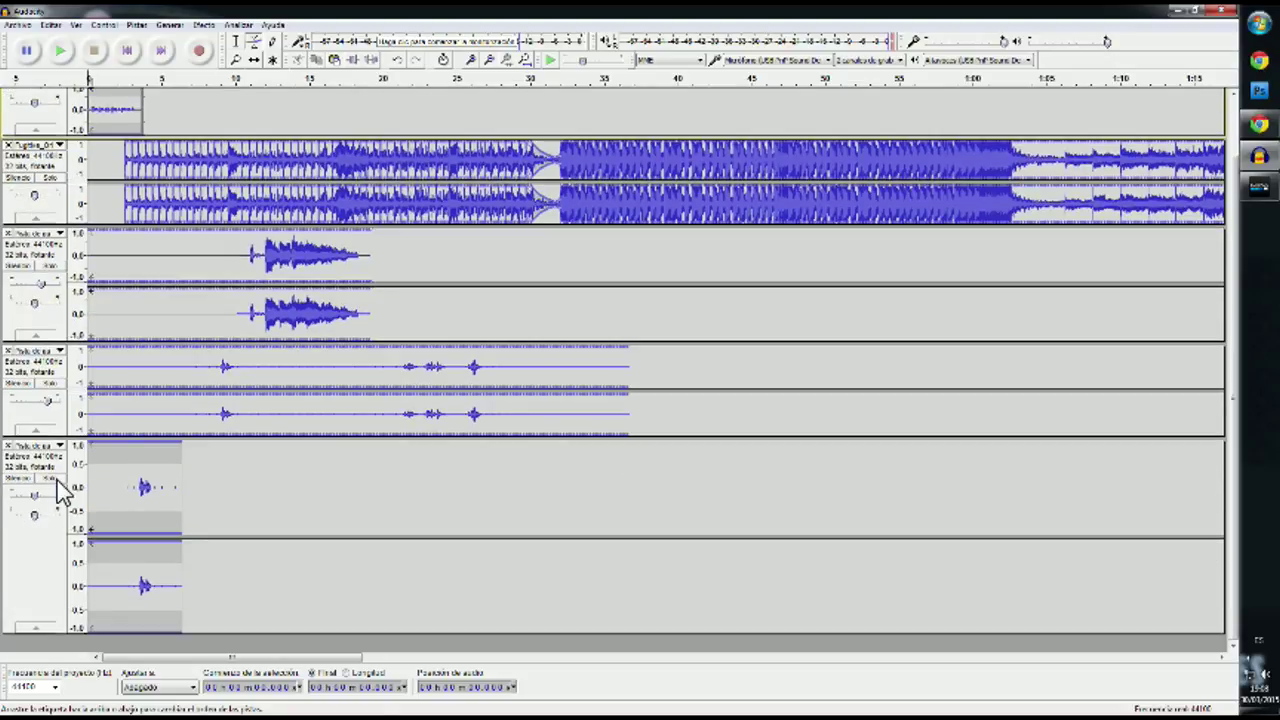
pyautogui.click(55, 480)
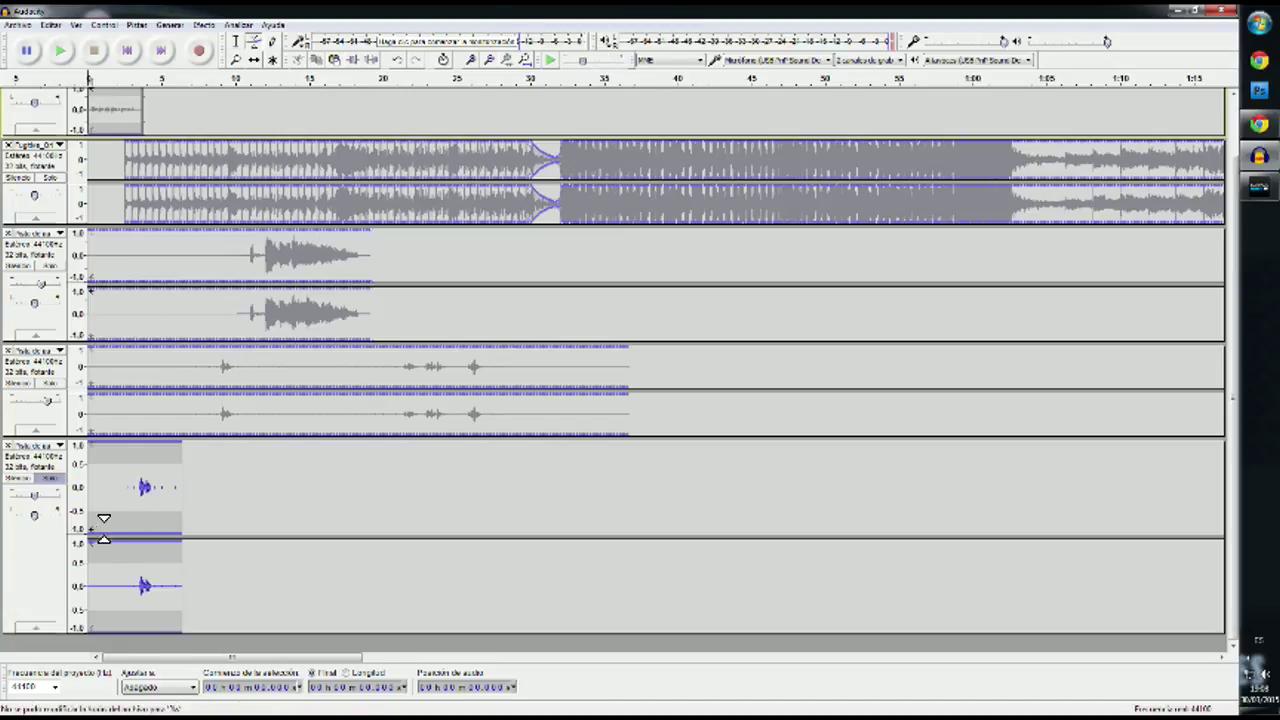
# Silence the new recording before about 3.255 s and from about 4.566 s to its end, leaving only the recorded sound.
pyautogui.click(237, 45)
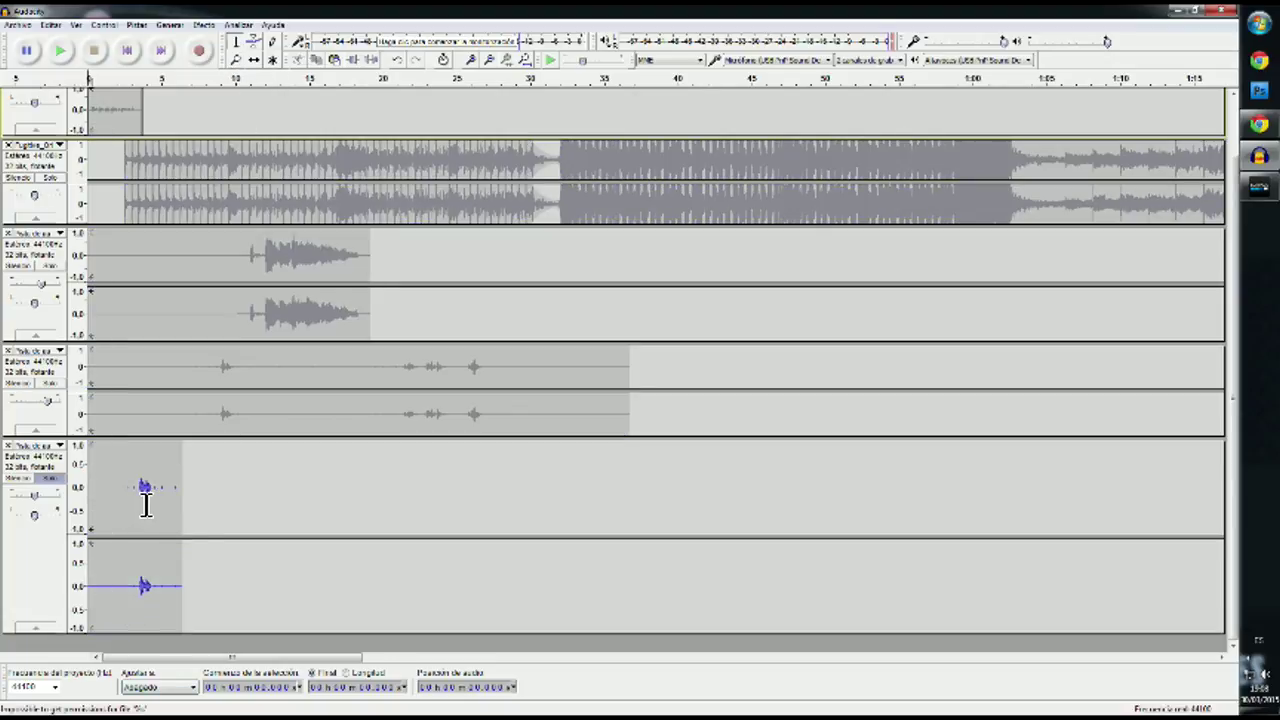
pyautogui.click(148, 502)
pyautogui.hotkey('shift', 'Home')
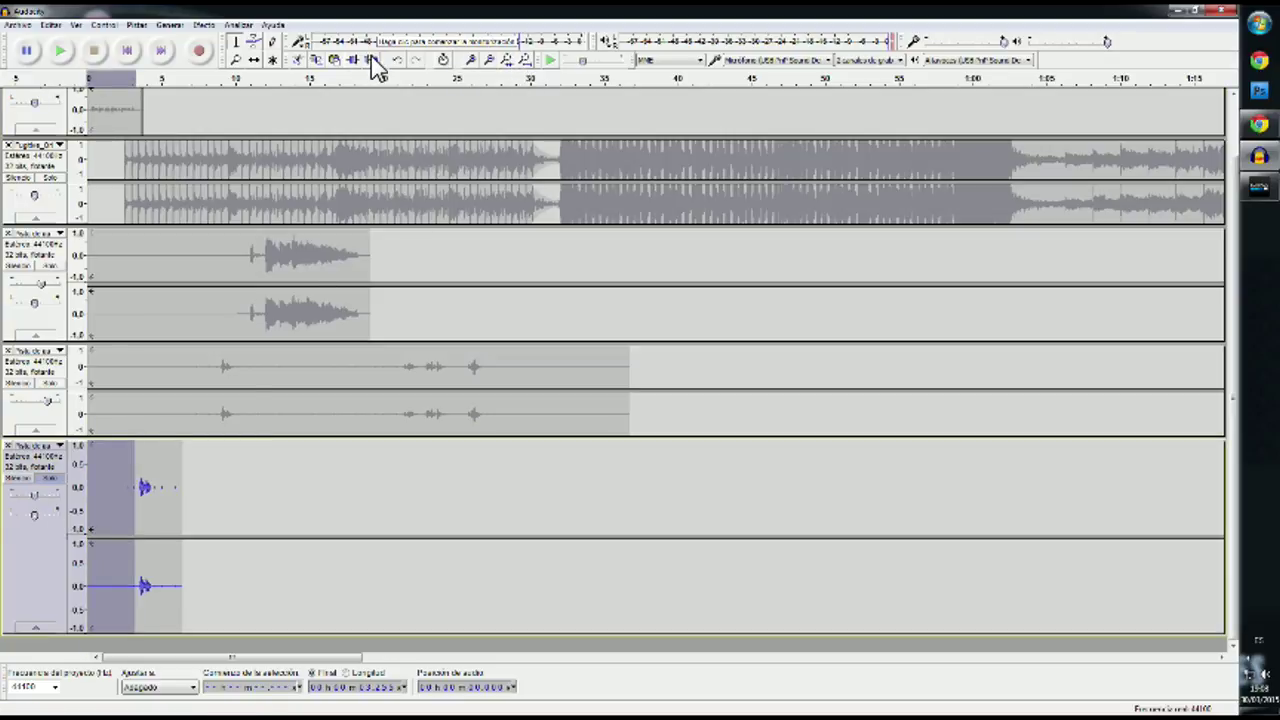
pyautogui.moveTo(155, 530); pyautogui.dragTo(453, 532)
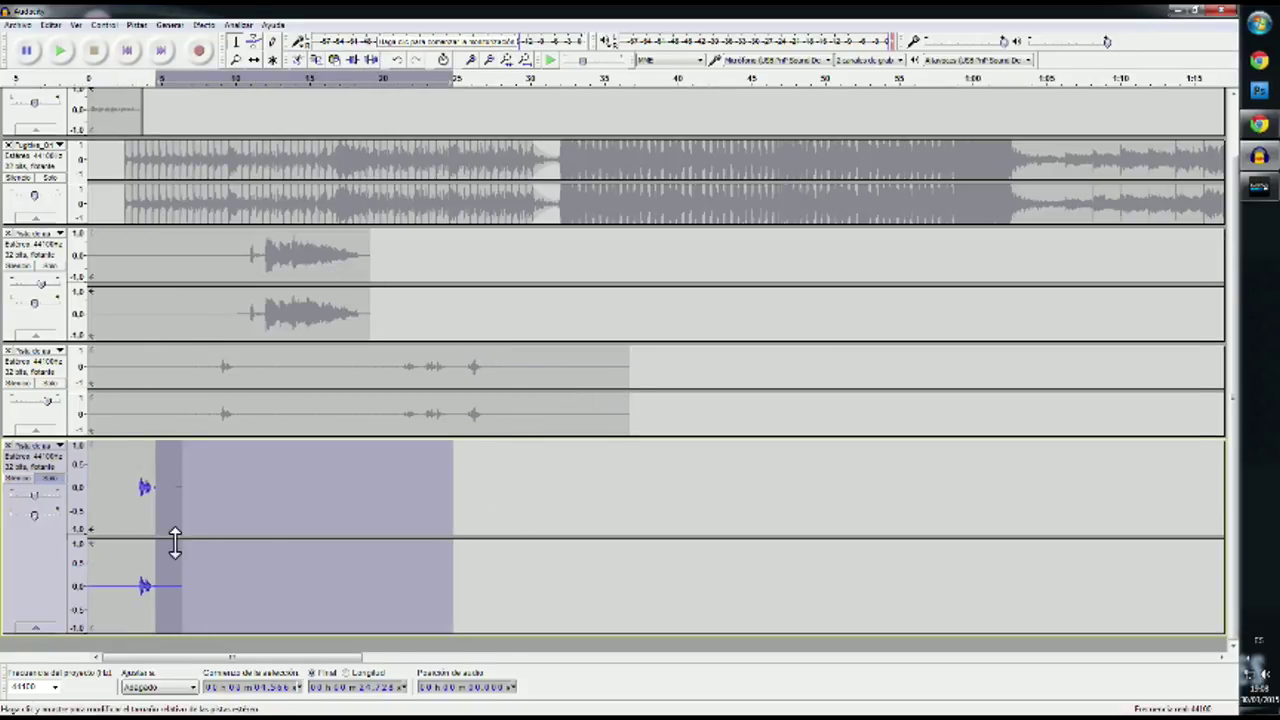
pyautogui.click(103, 530)
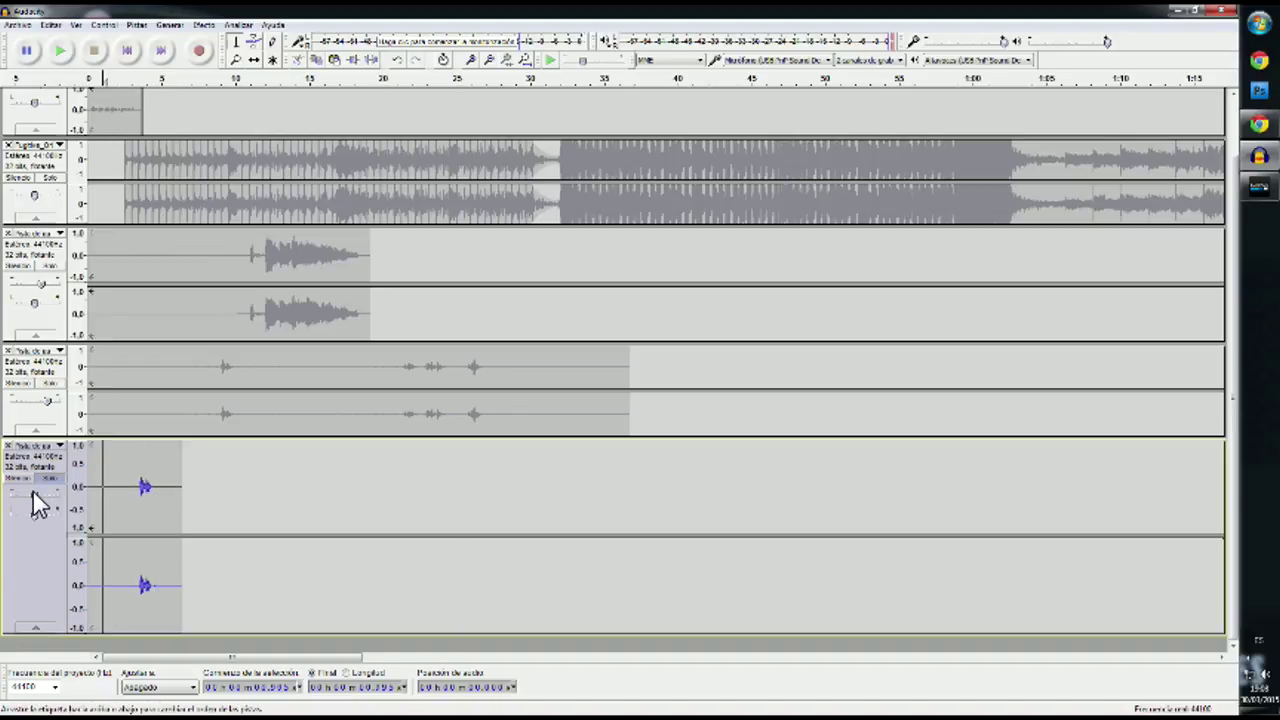
# Raise the new track's gain slightly and apply Reverb with its existing settings from 3.436 to 4.566 s, comparing previews with the original.
pyautogui.moveTo(36, 495)
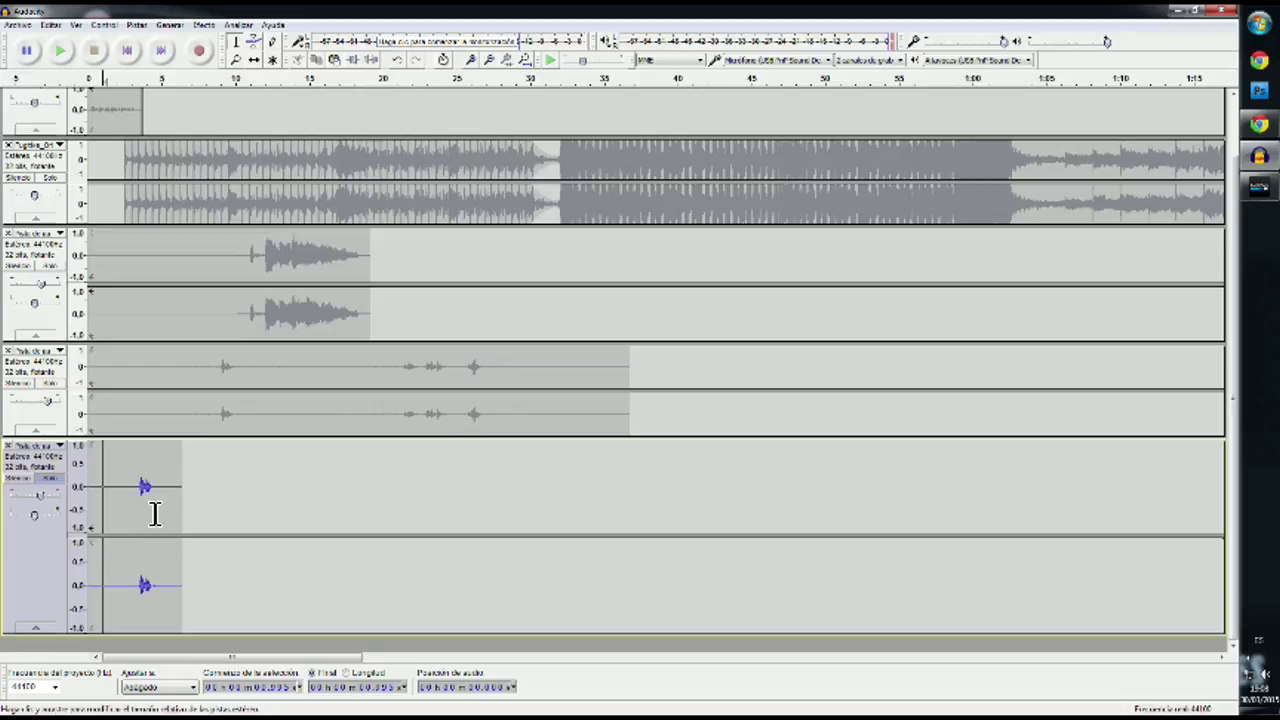
pyautogui.moveTo(138, 511); pyautogui.dragTo(154, 509)
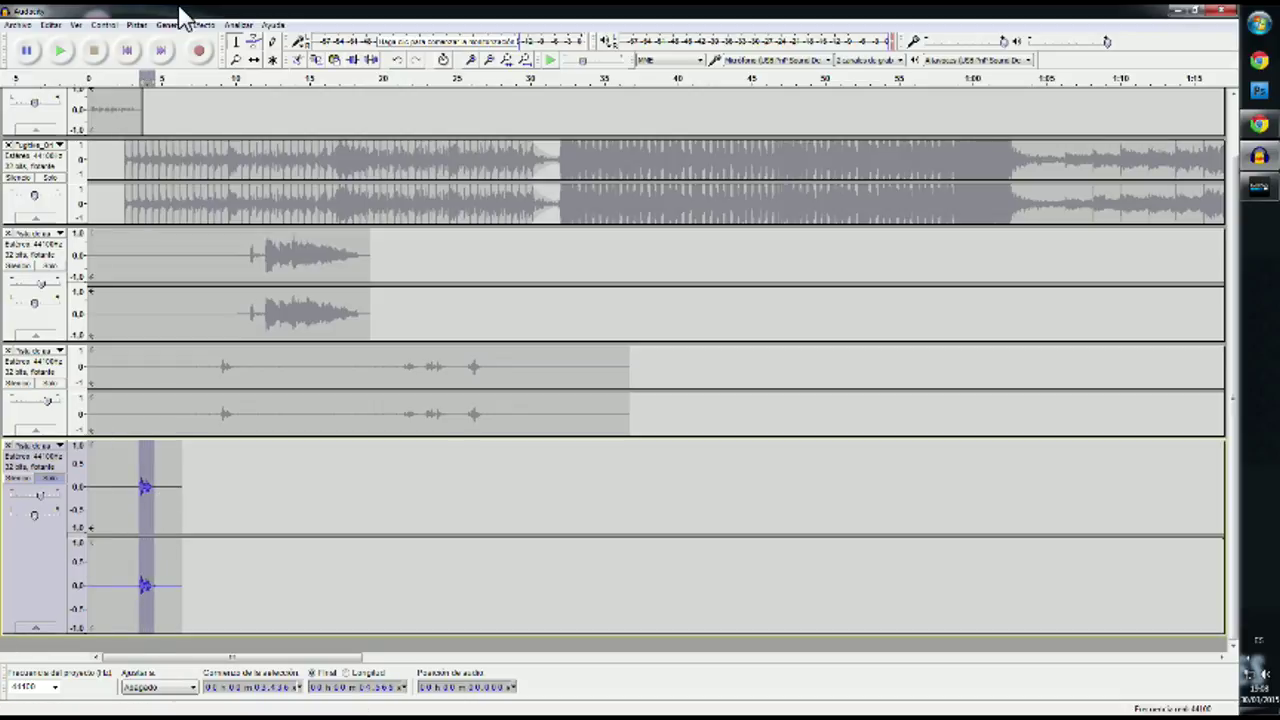
pyautogui.click(204, 25)
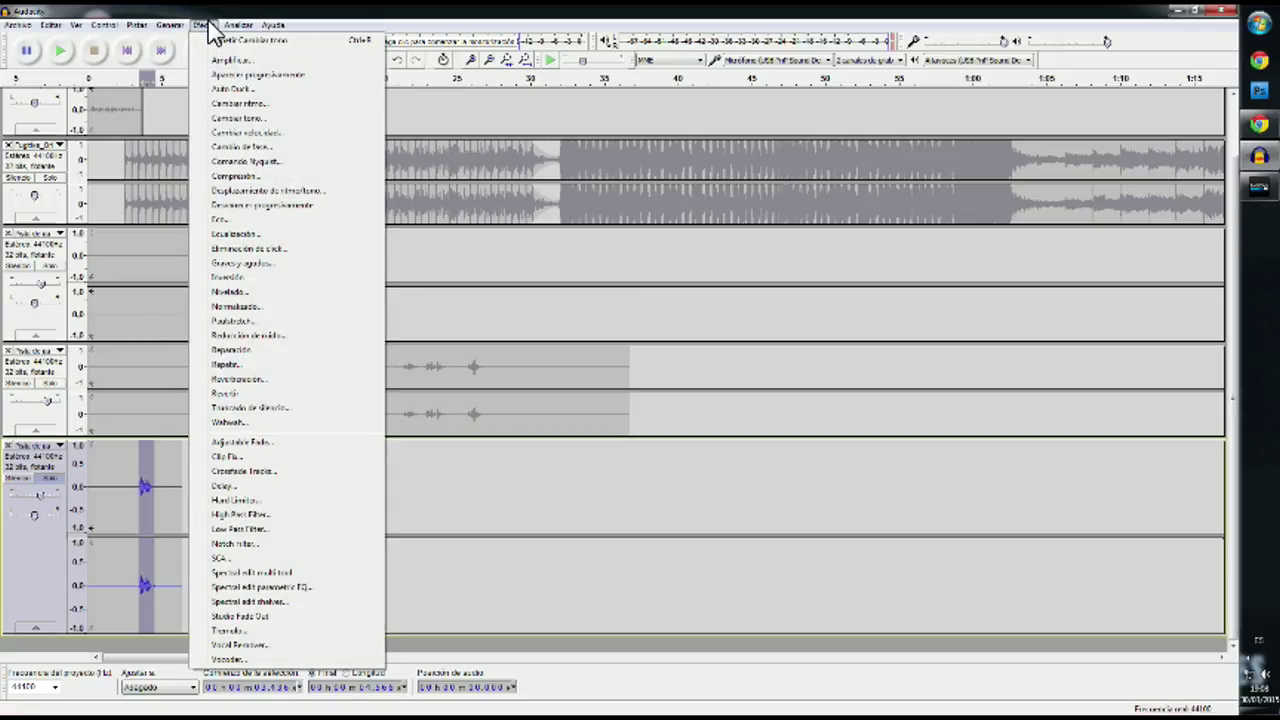
pyautogui.click(258, 380)
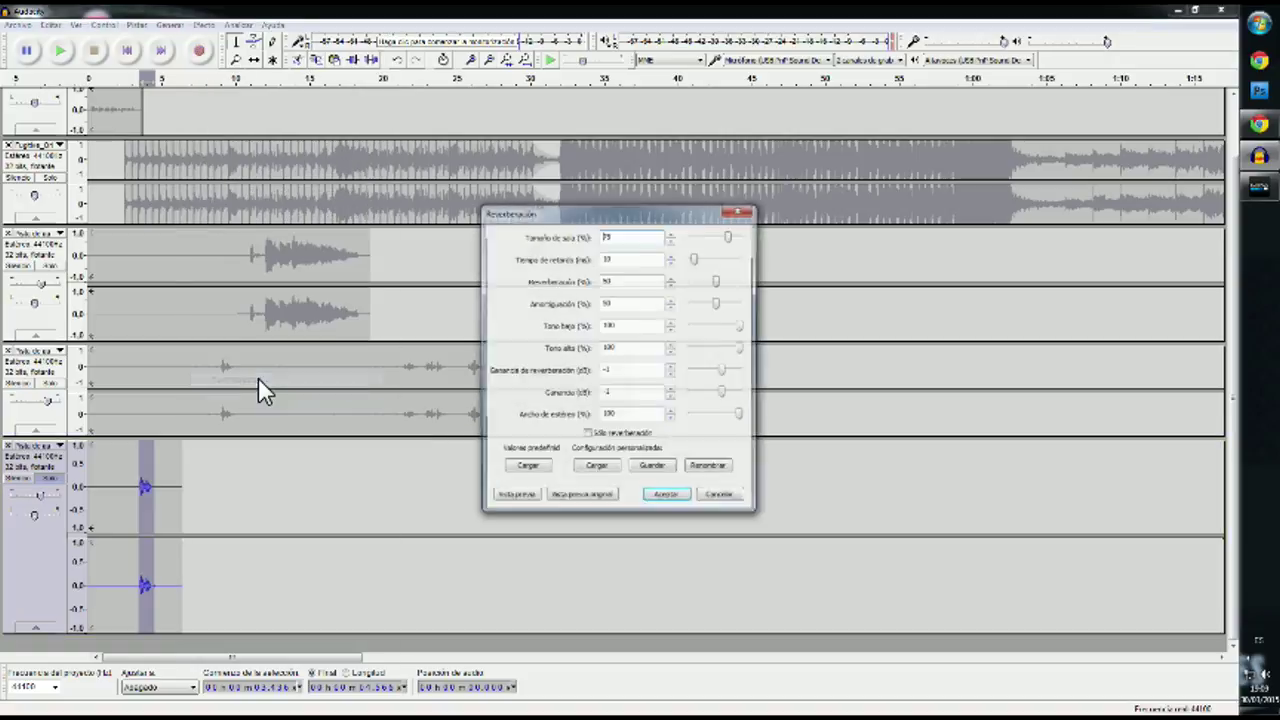
pyautogui.click(516, 498)
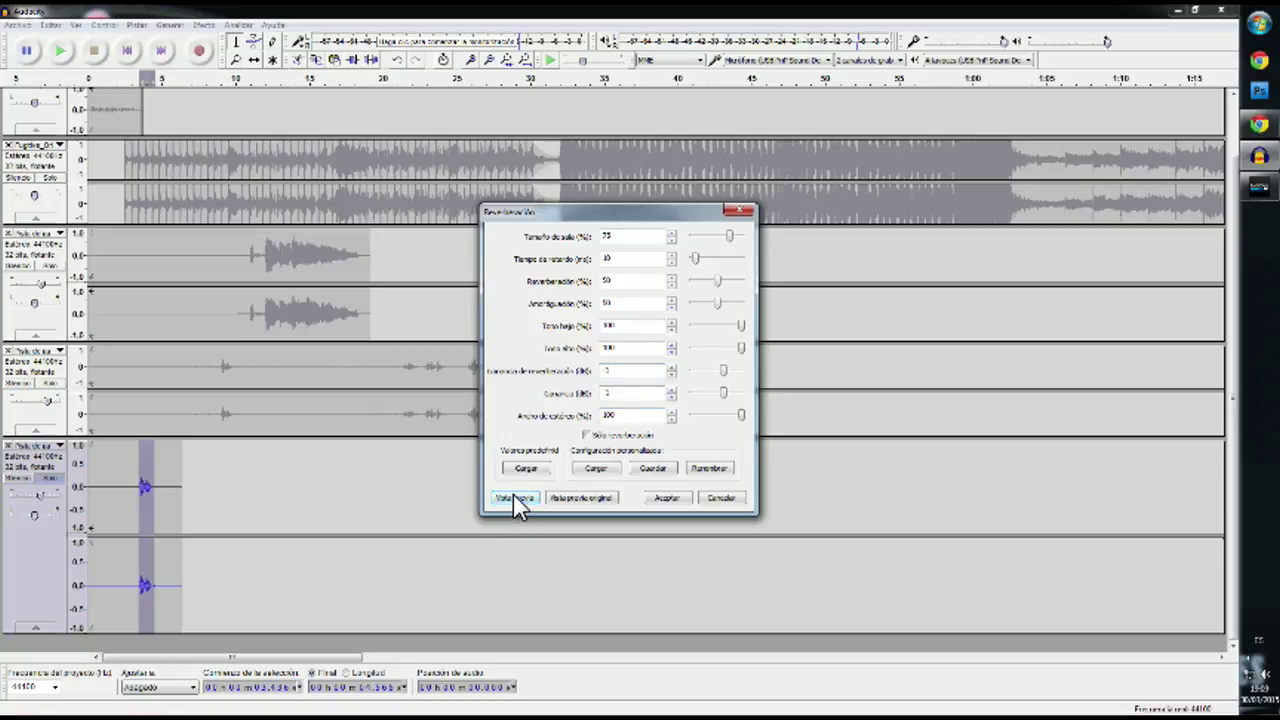
pyautogui.click(590, 498)
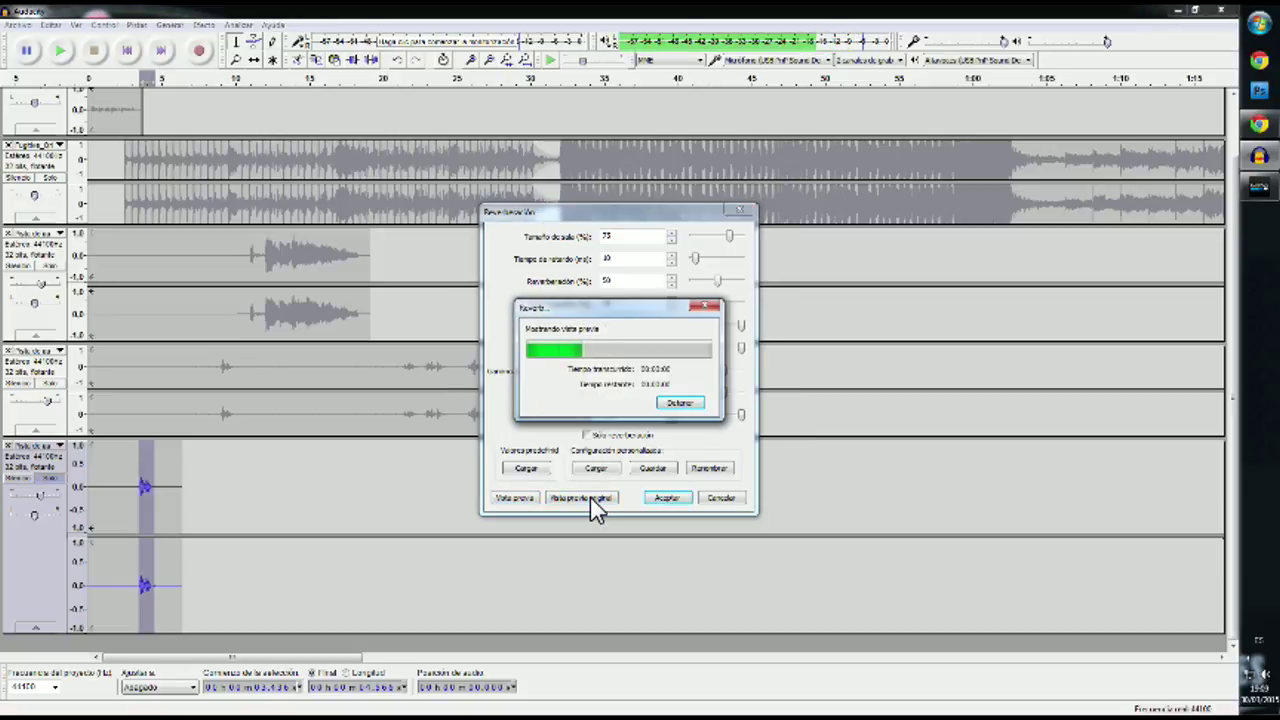
pyautogui.click(528, 495)
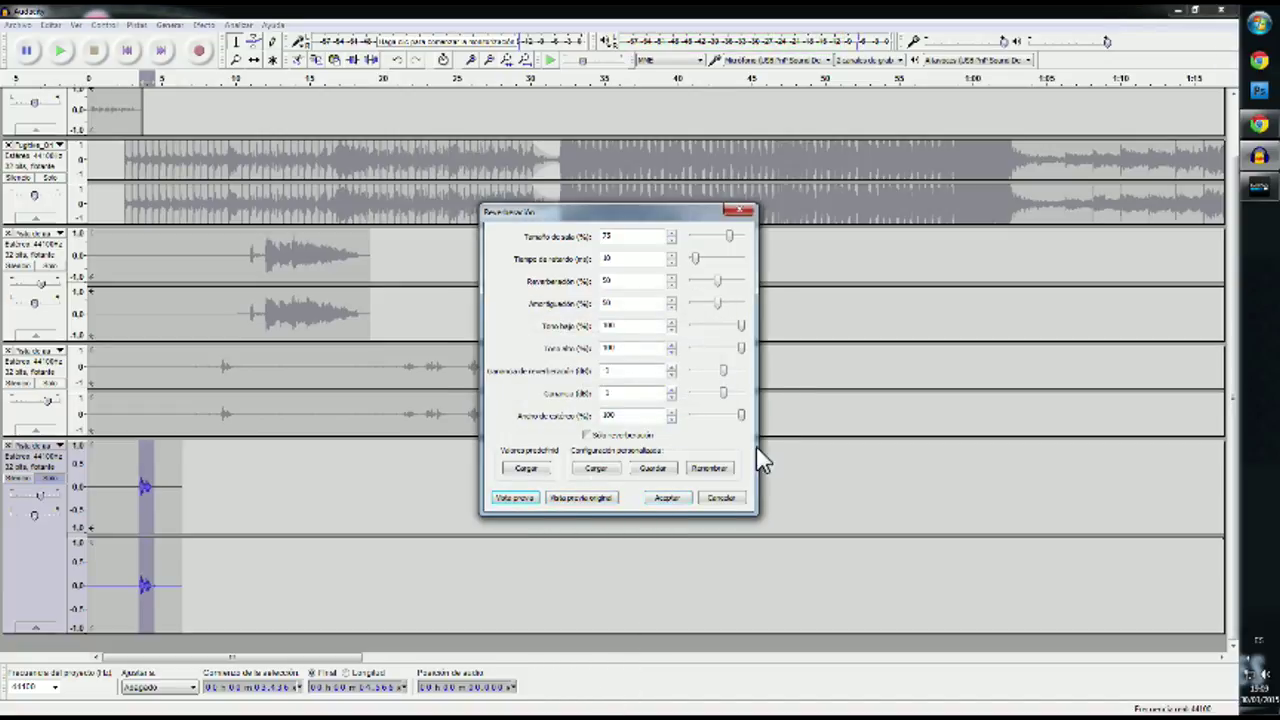
pyautogui.click(667, 499)
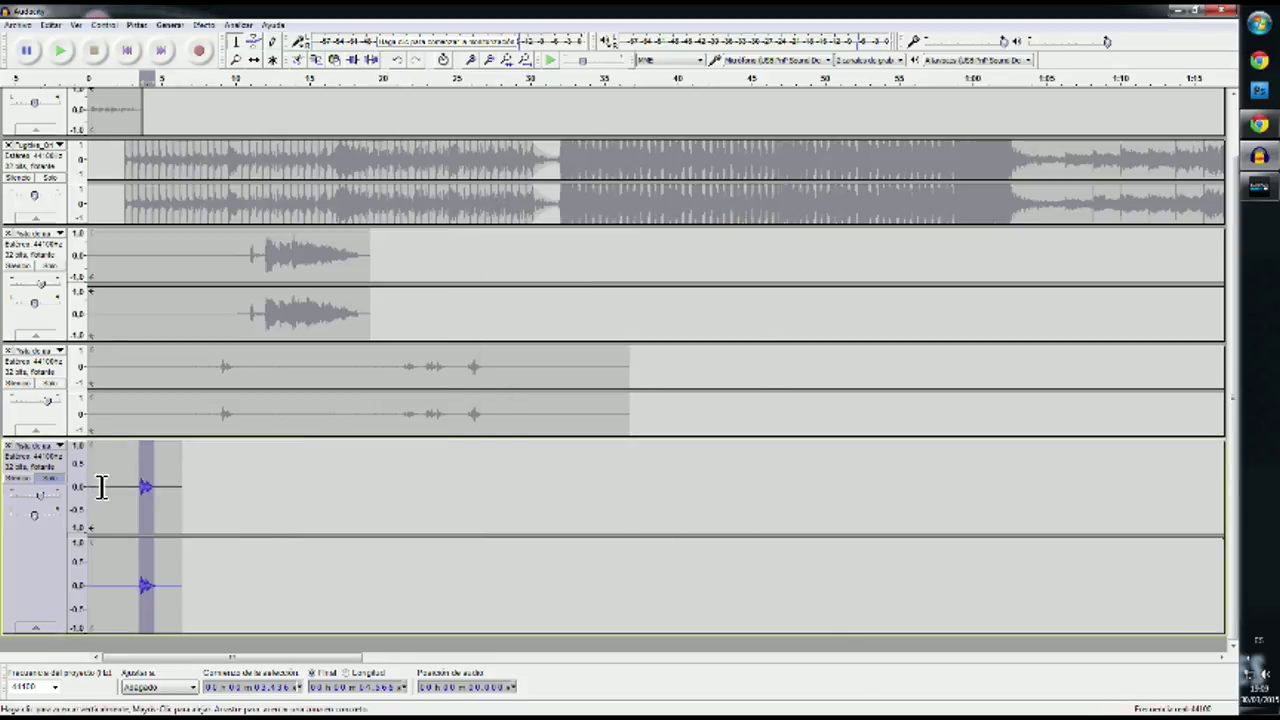
# Turn off solo on the new recording, raise its gain slightly, and play the full mix from the beginning to check the balance.
pyautogui.click(256, 43)
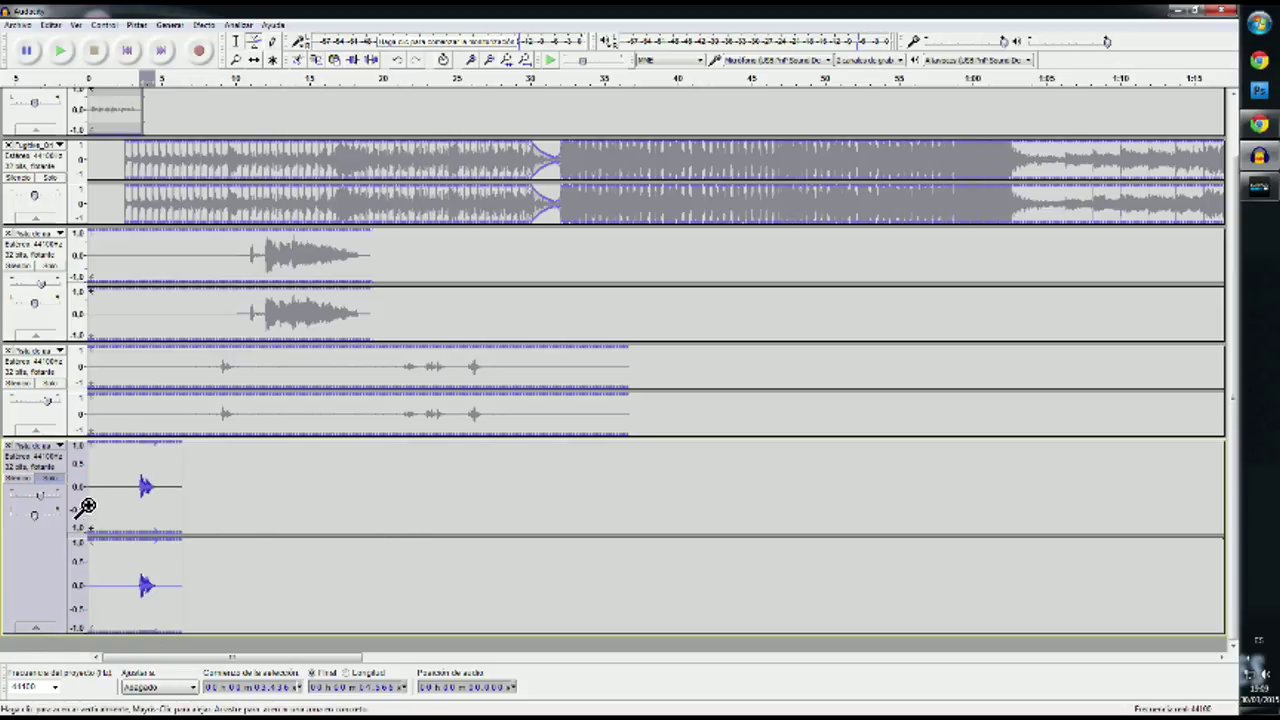
pyautogui.click(55, 477)
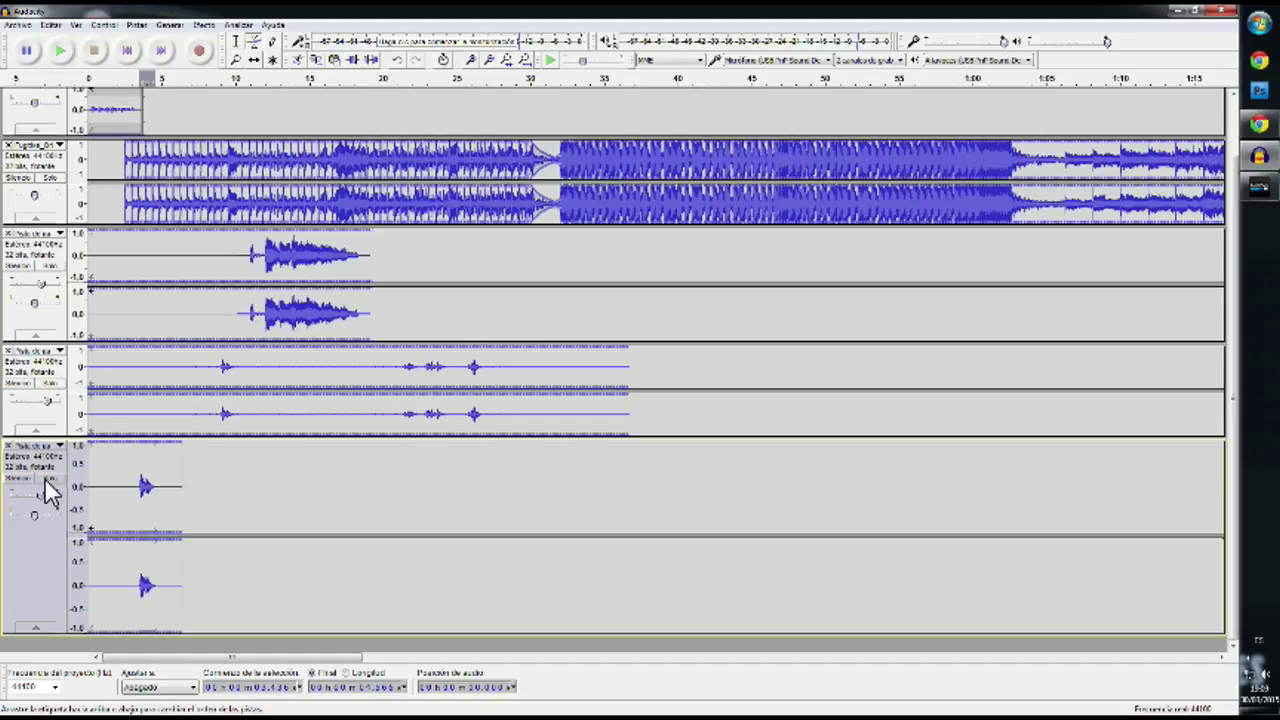
pyautogui.click(133, 54)
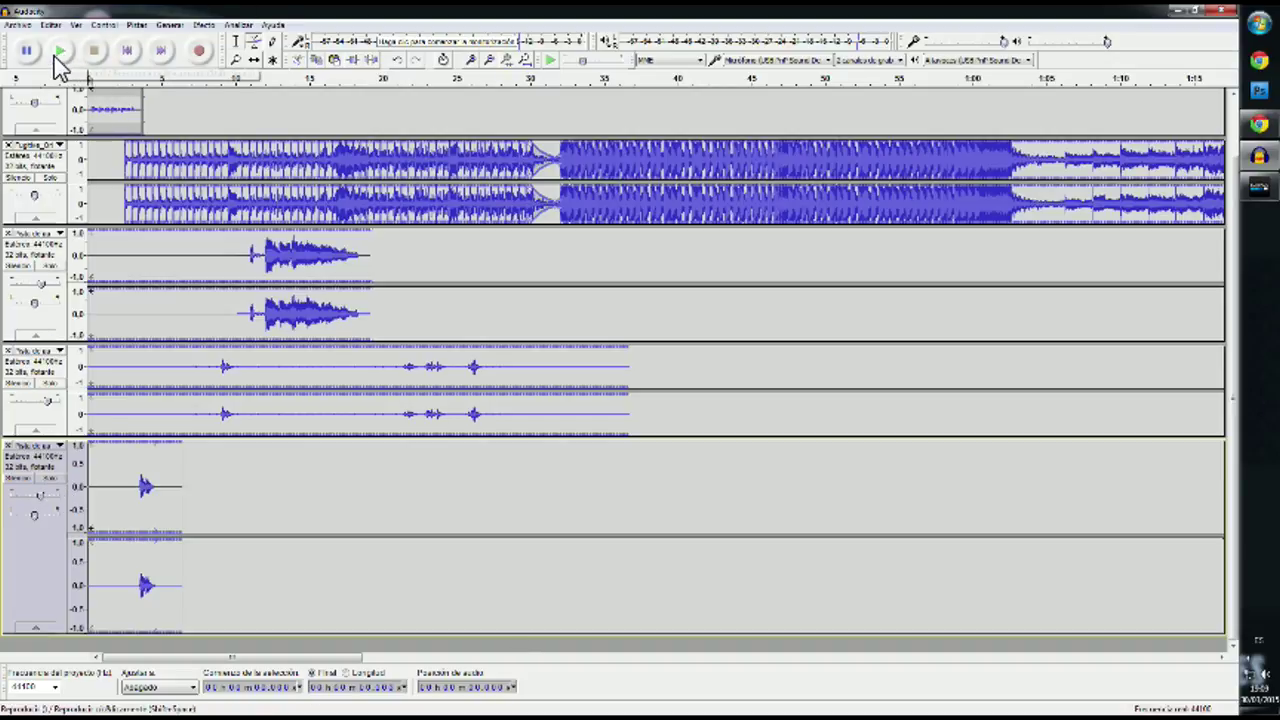
pyautogui.click(58, 58)
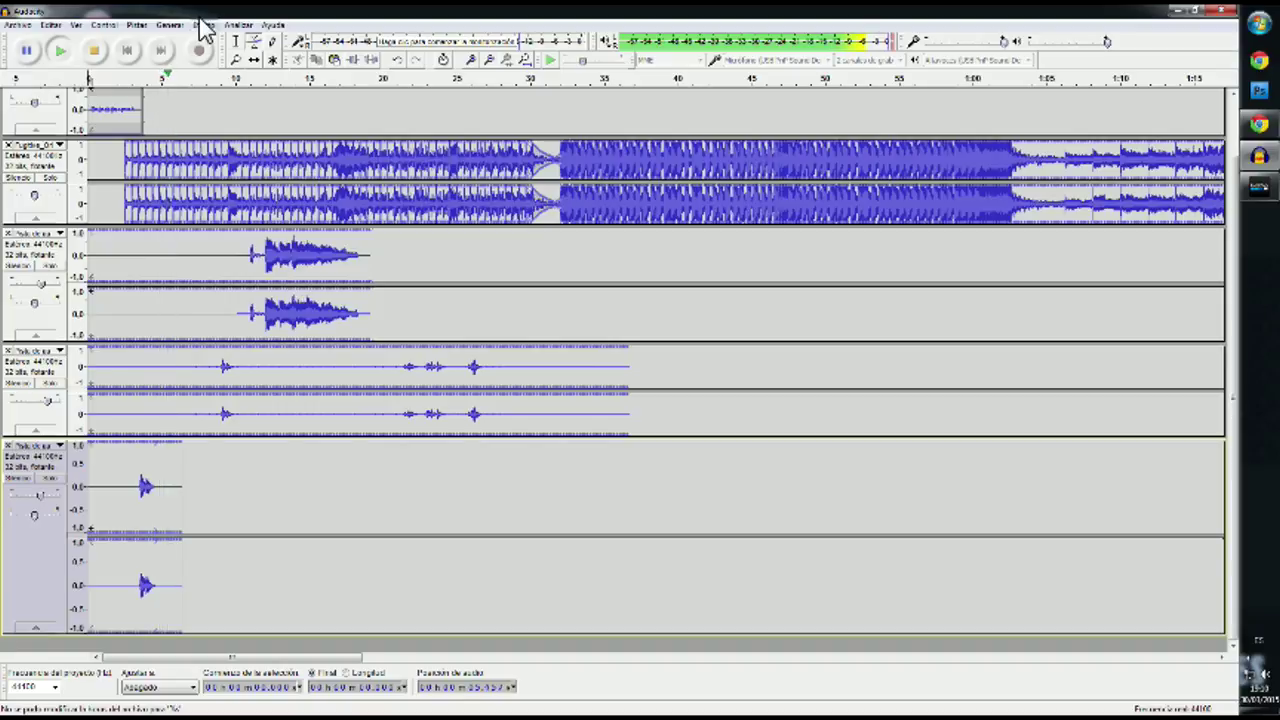
pyautogui.click(94, 51)
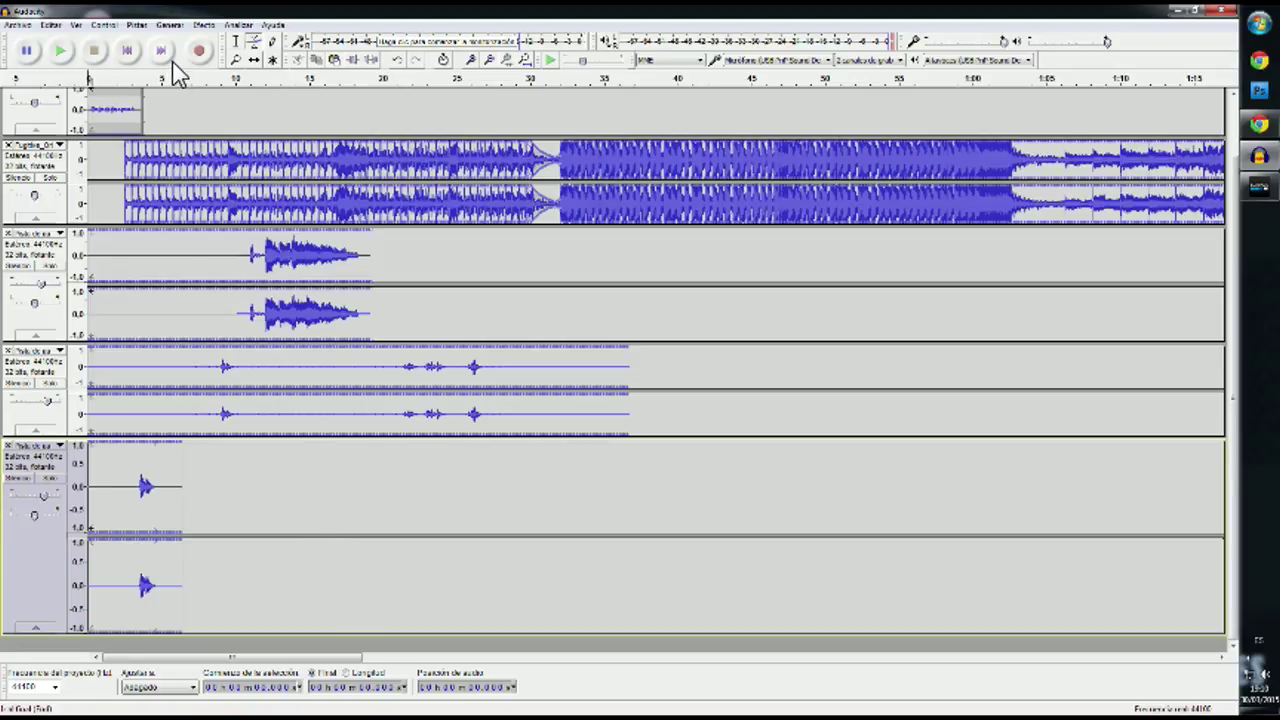
pyautogui.click(60, 52)
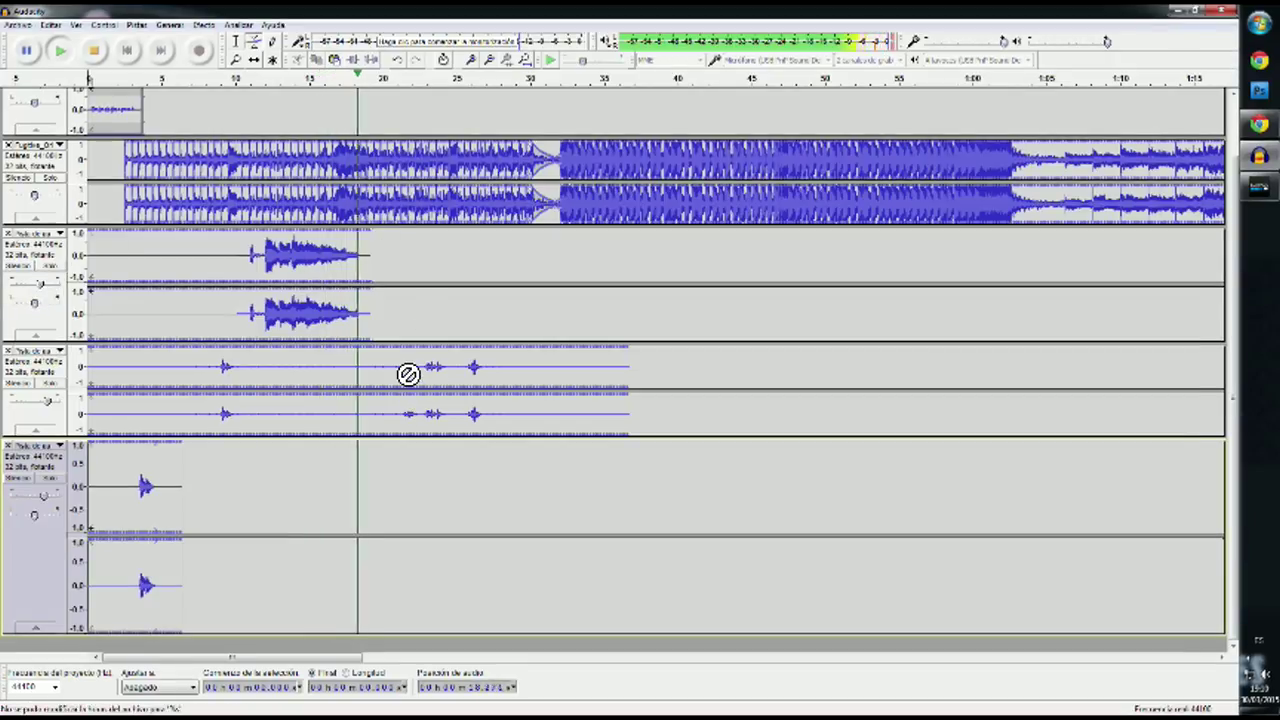
pyautogui.click(93, 55)
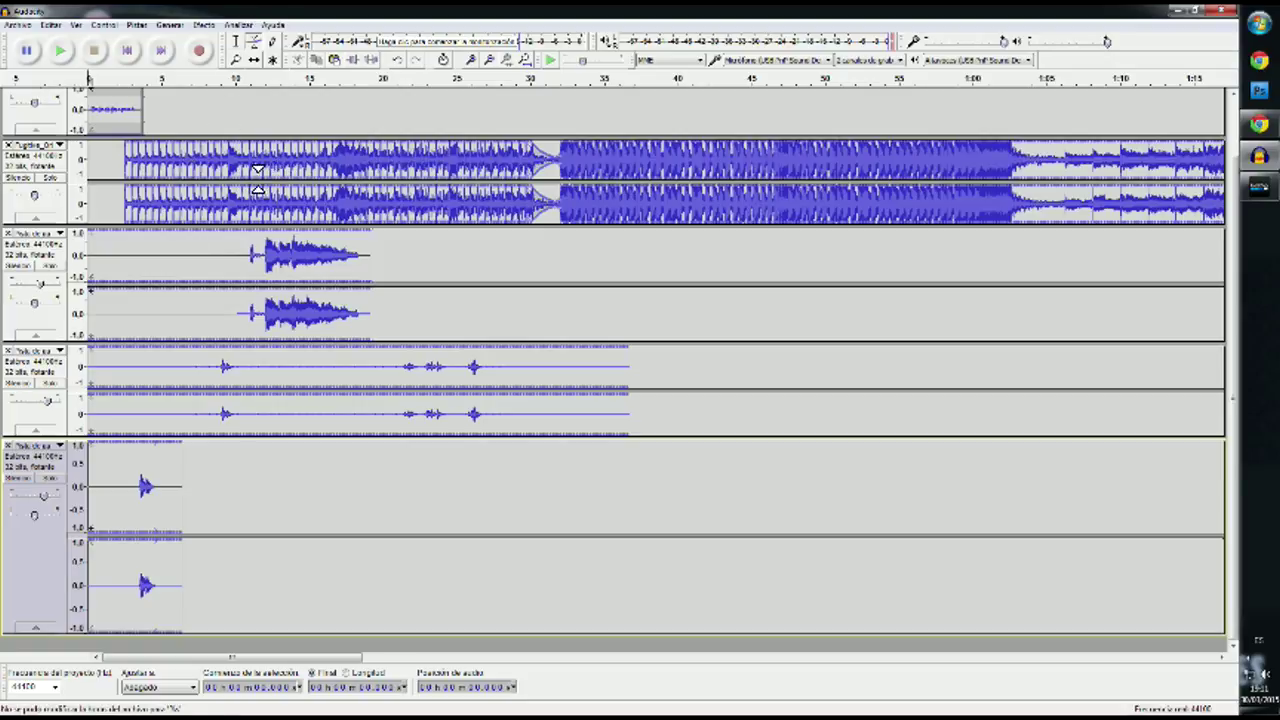
# Use the Envelope tool to dip the music track's volume between about 9.1 and 10 s, under the recorded sound there.
pyautogui.click(255, 43)
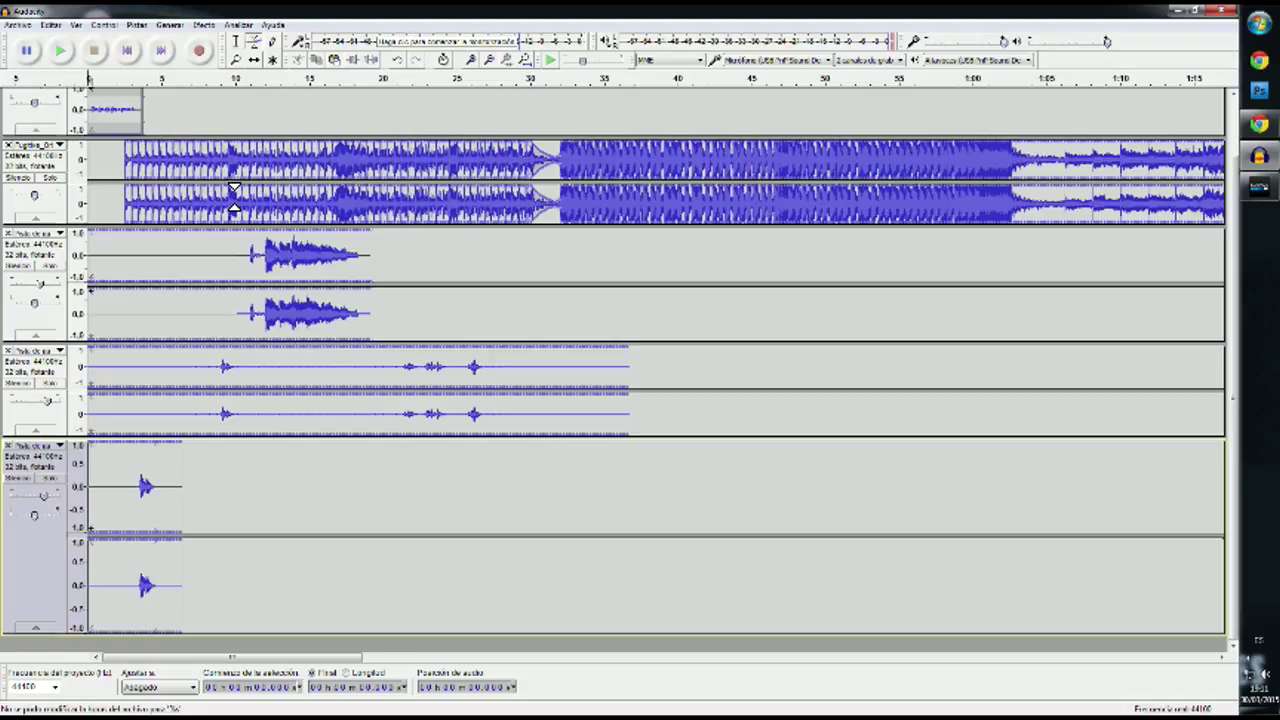
pyautogui.click(233, 200)
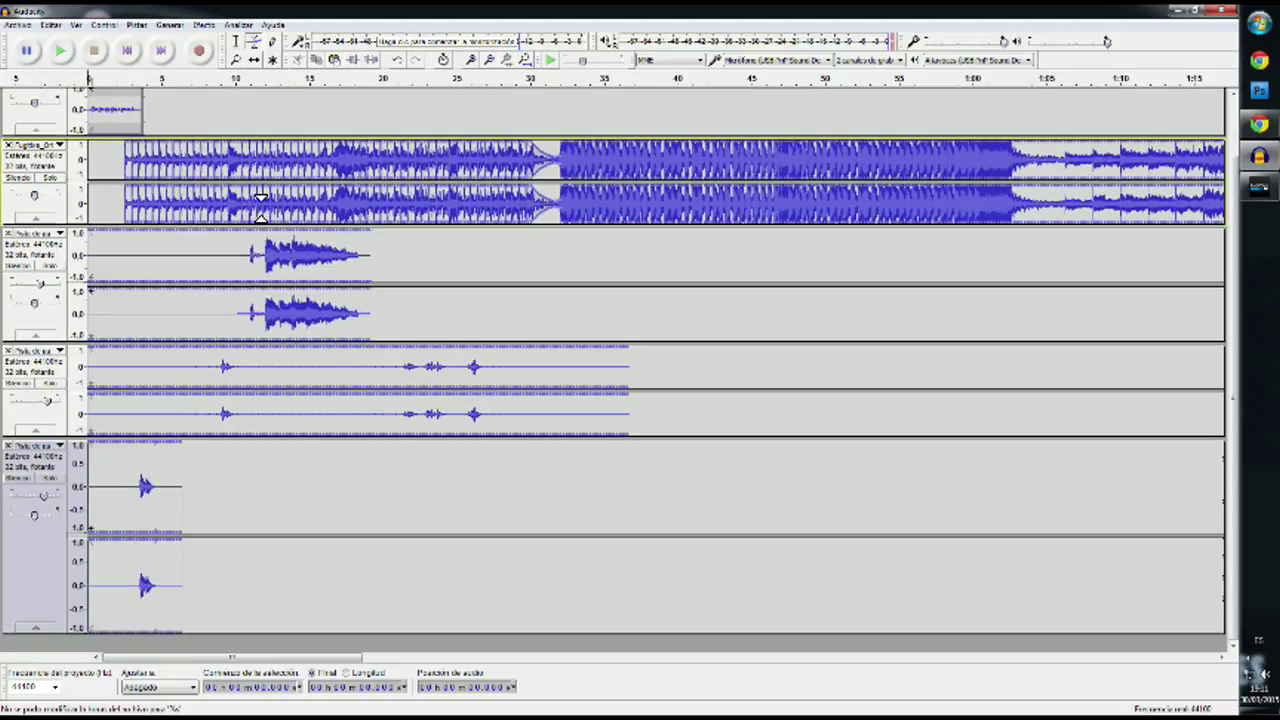
pyautogui.click(472, 59)
pyautogui.click(472, 59)
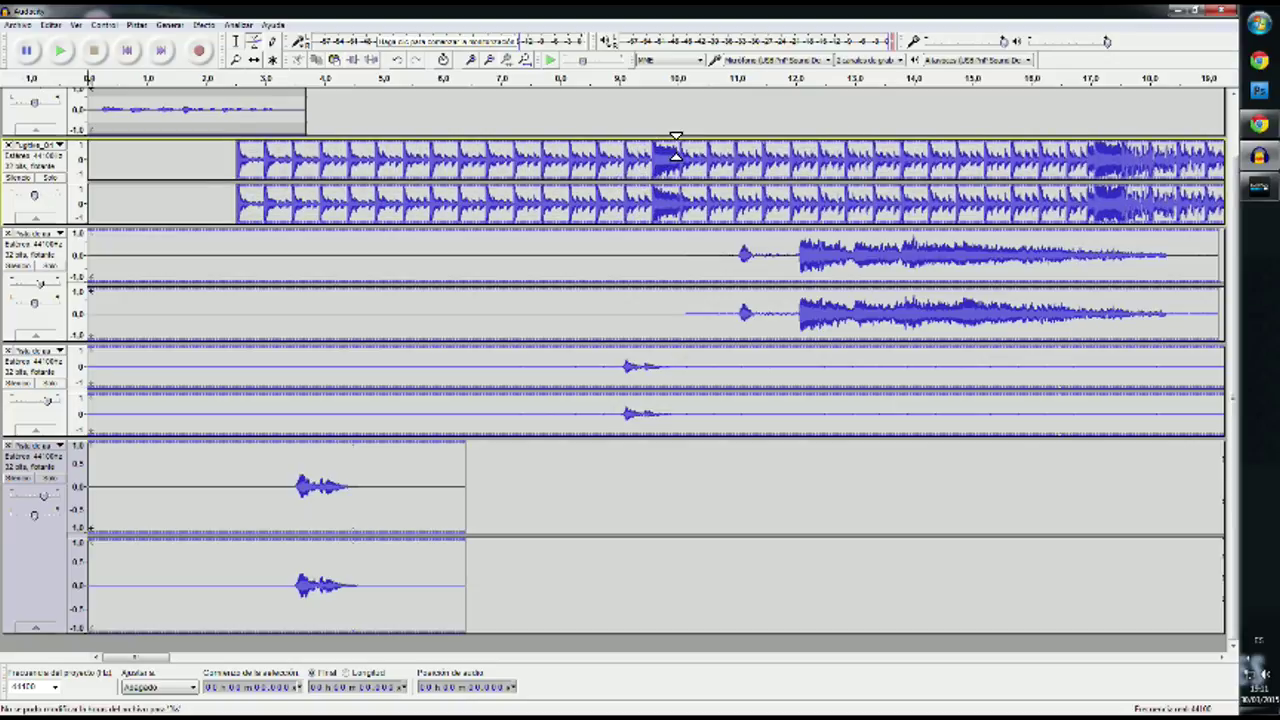
pyautogui.scroll(2, 703, 145)
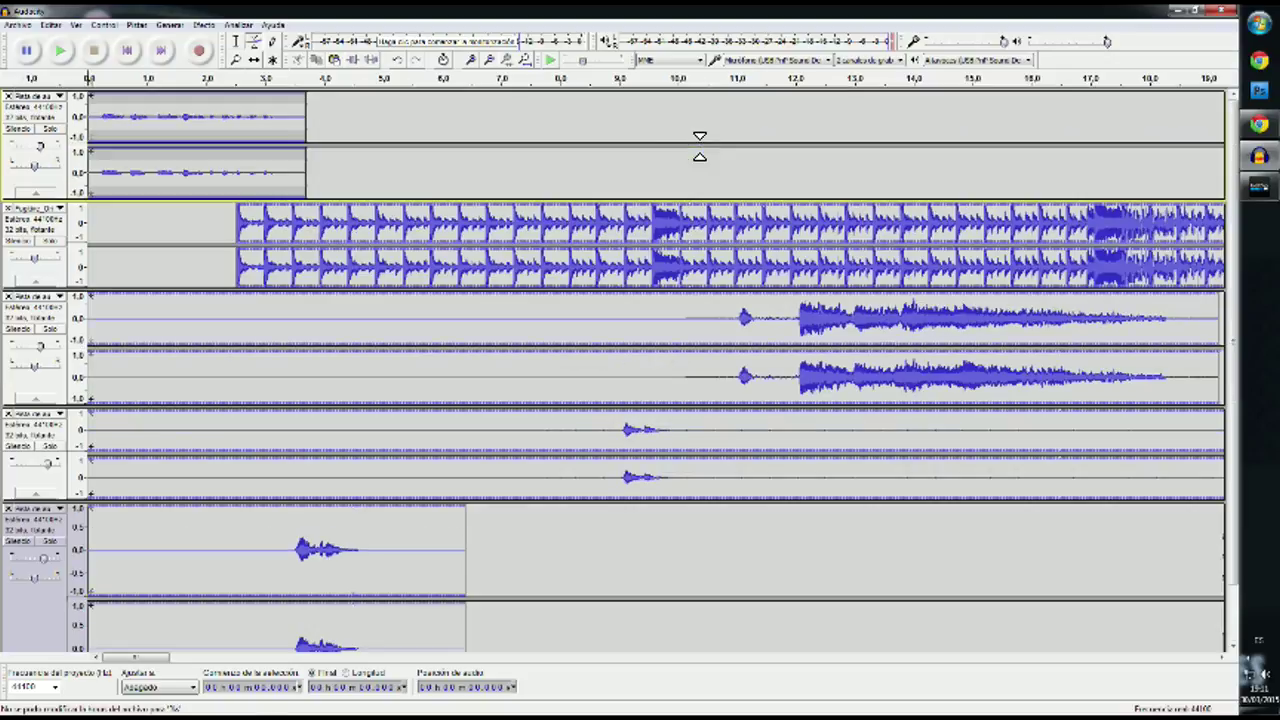
pyautogui.click(664, 228)
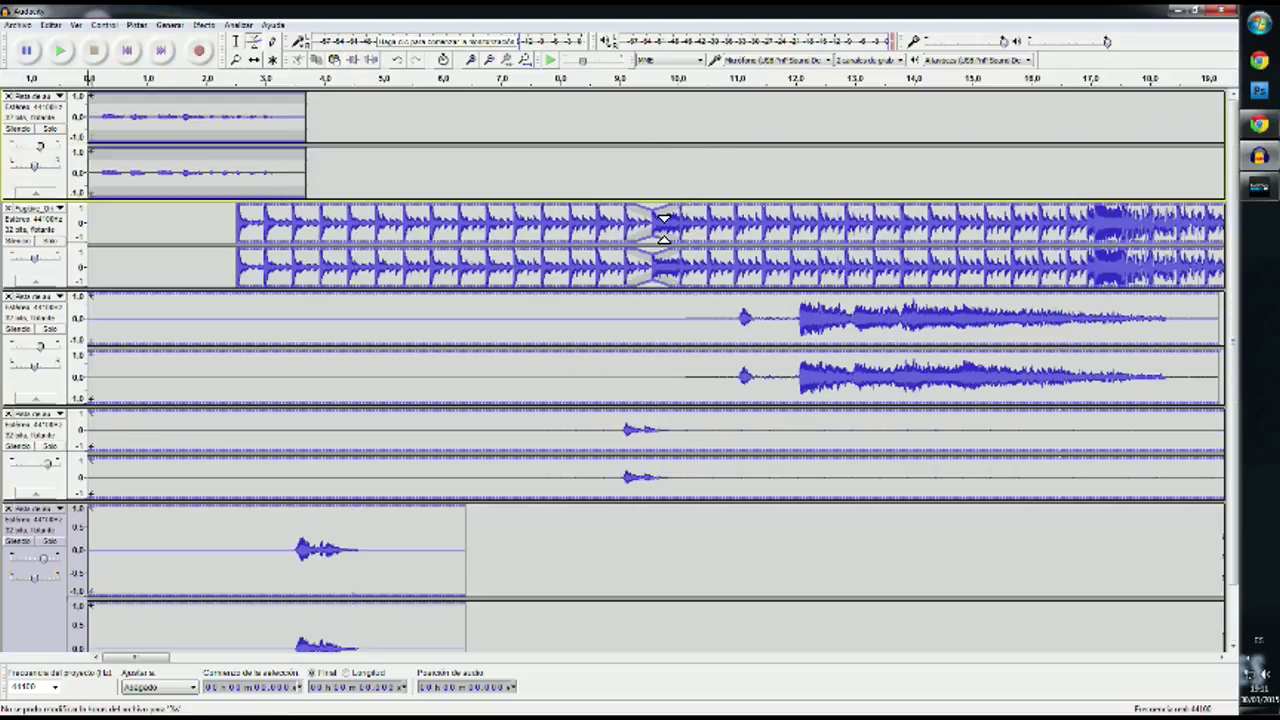
pyautogui.moveTo(664, 228); pyautogui.dragTo(655, 233)
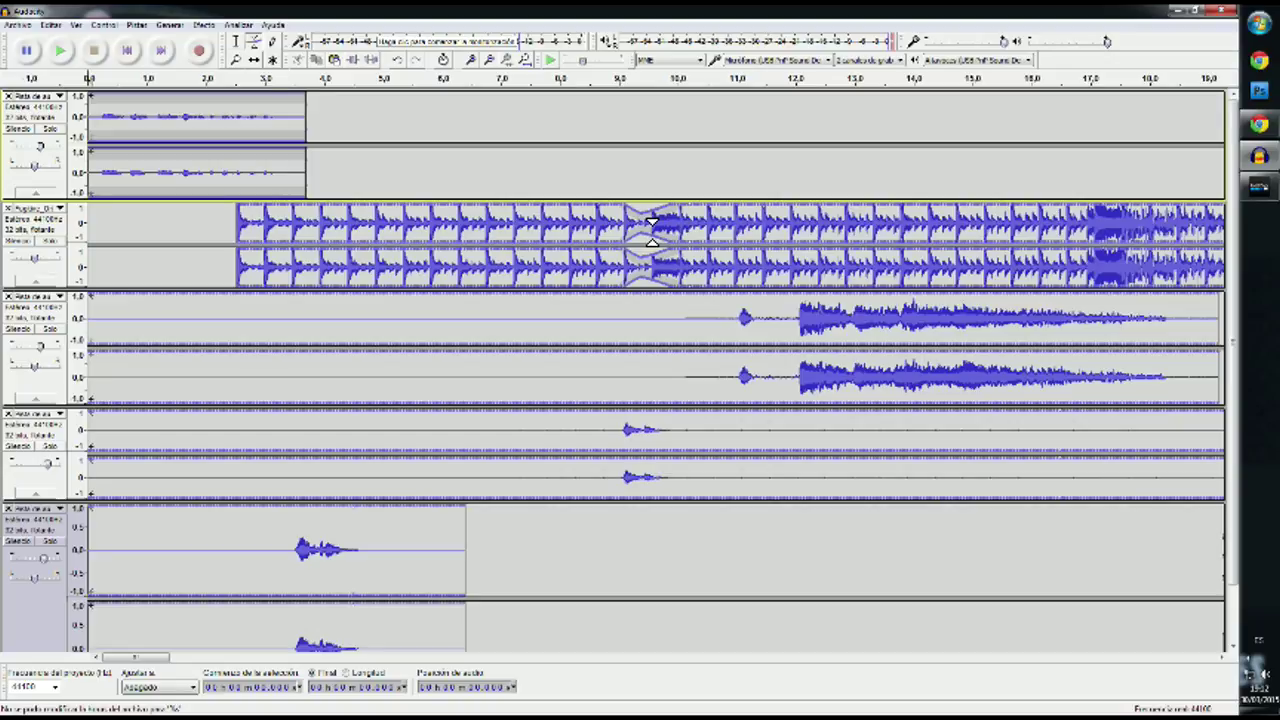
pyautogui.click(649, 231)
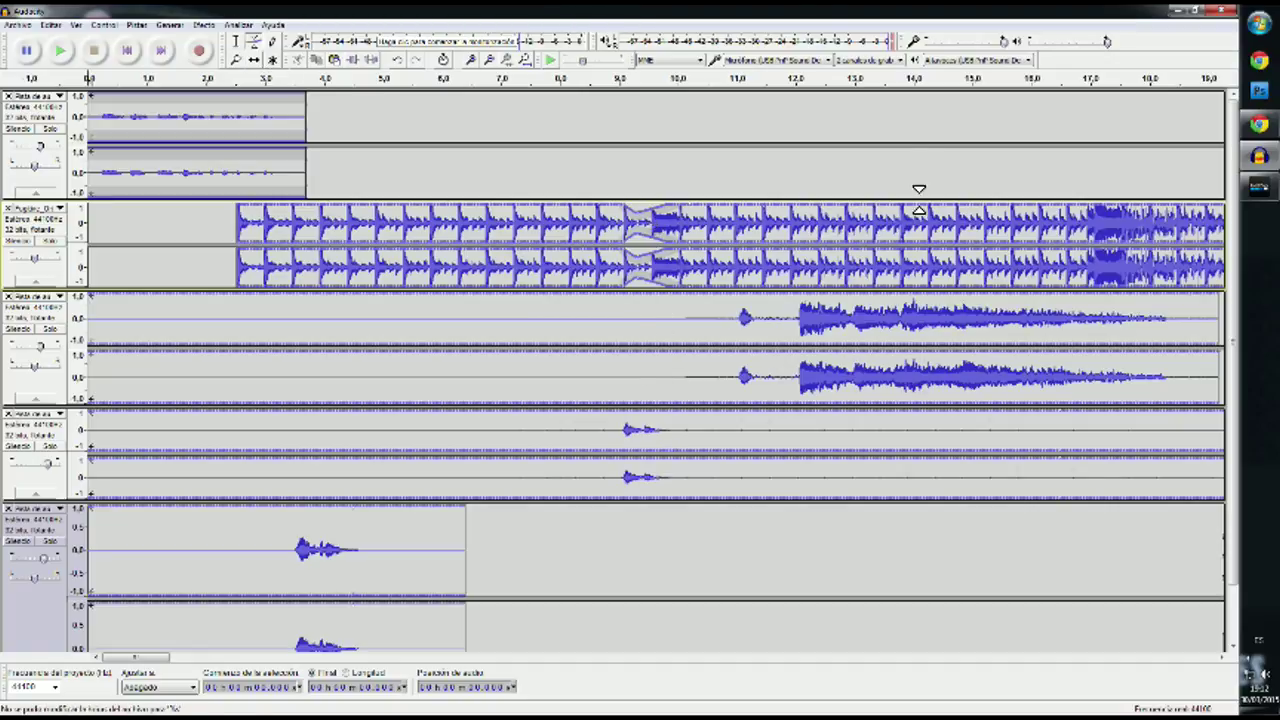
# Play the mix through the volume dip near 9 s and examine the music's fade between about 30 and 32 s.
pyautogui.click(425, 80)
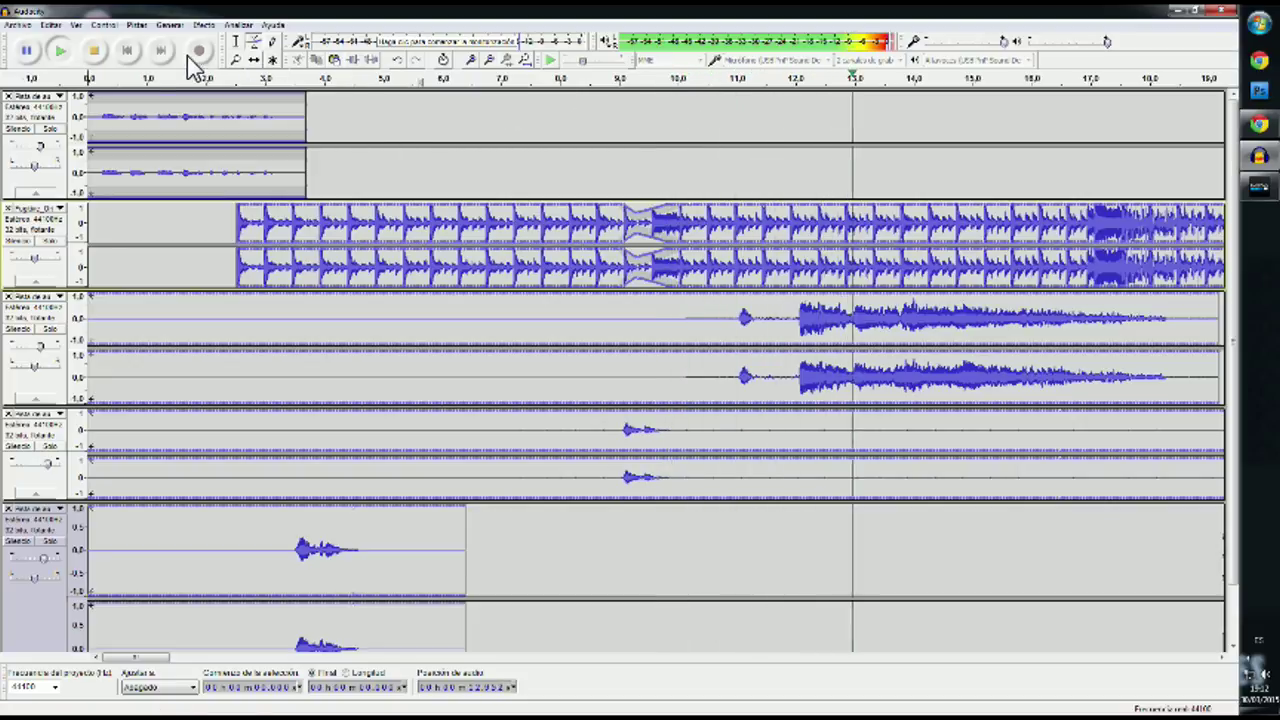
pyautogui.click(93, 50)
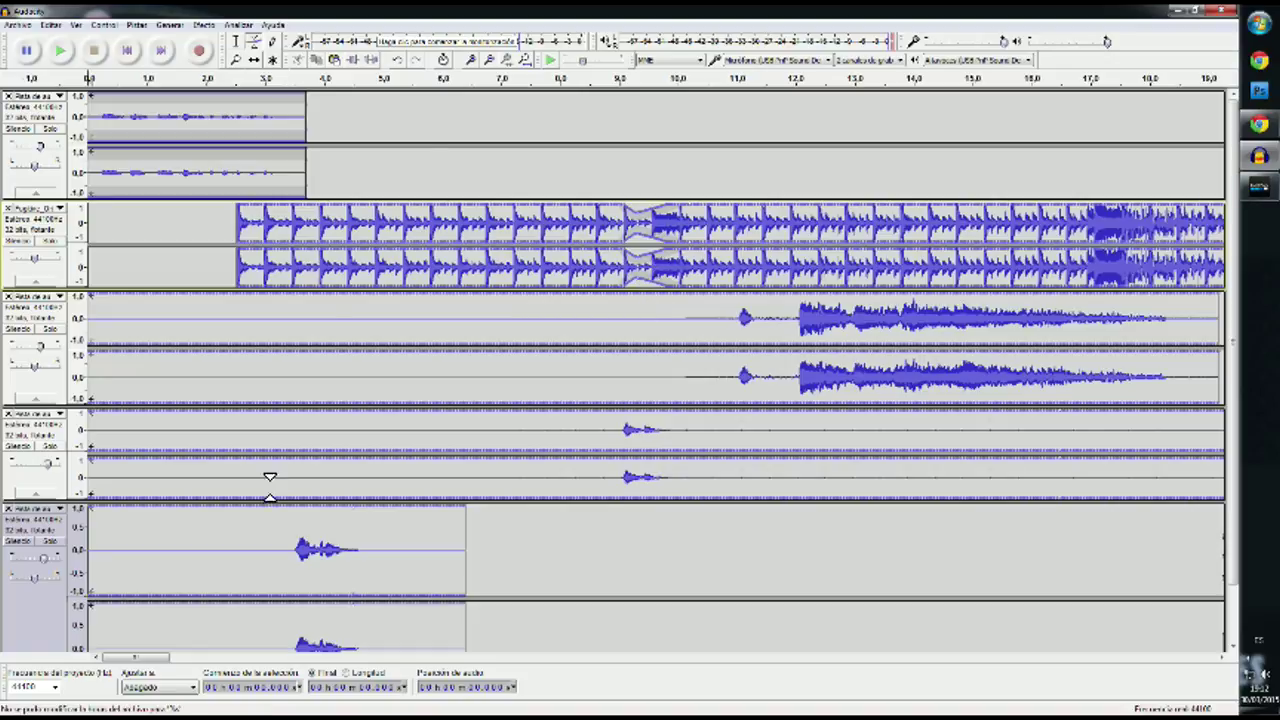
pyautogui.moveTo(141, 662); pyautogui.dragTo(228, 645)
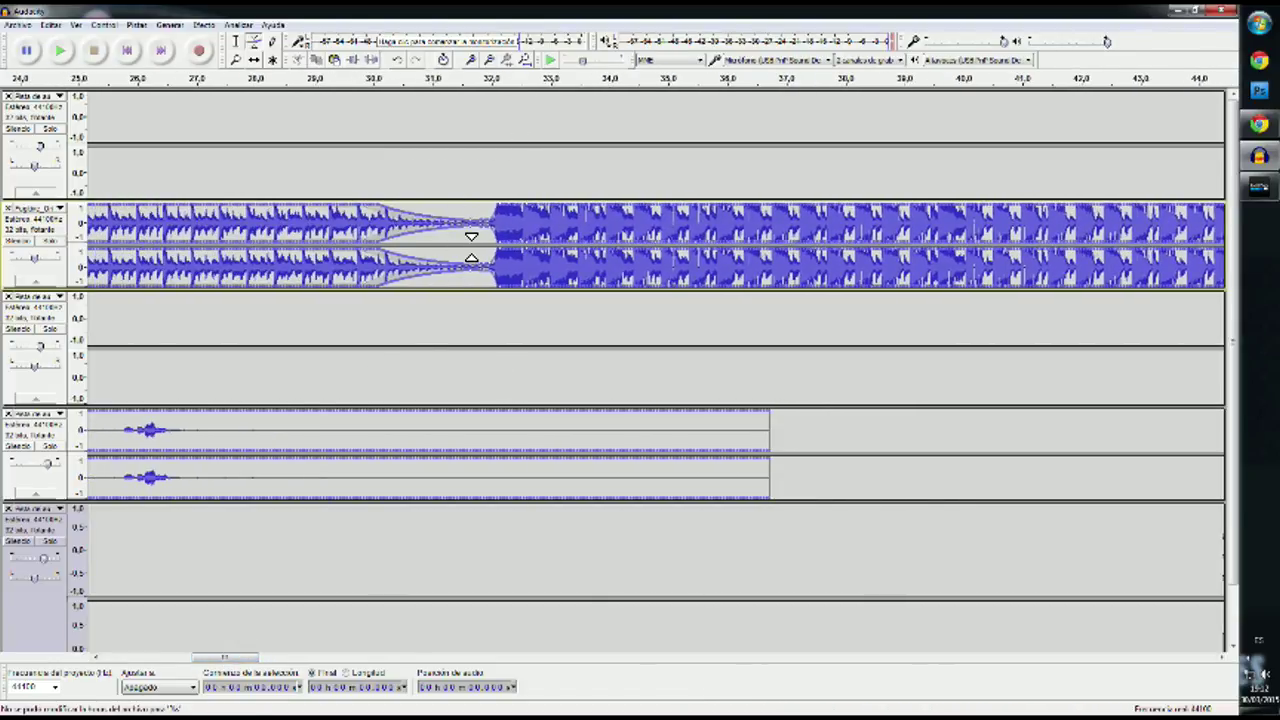
pyautogui.moveTo(238, 659); pyautogui.dragTo(138, 661)
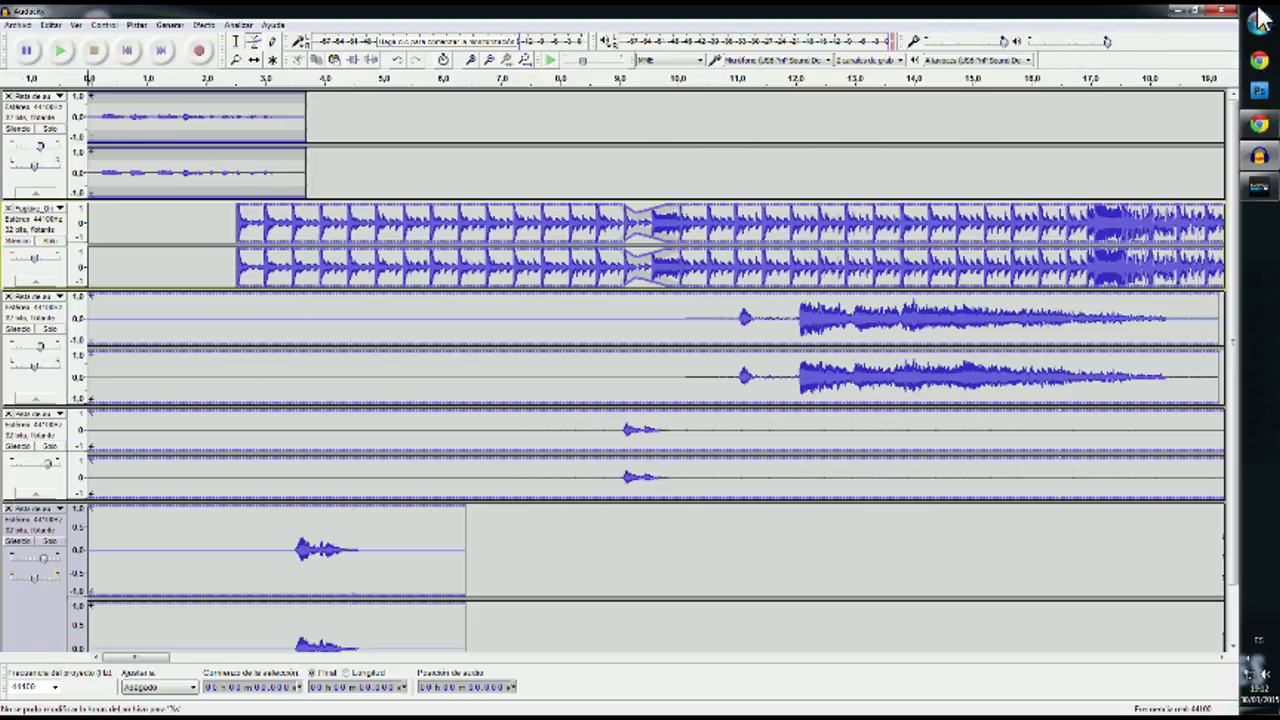
# Play the "nuevo audio edit" video from the desktop in full screen to review the result, and close the player.
pyautogui.click(1183, 10)
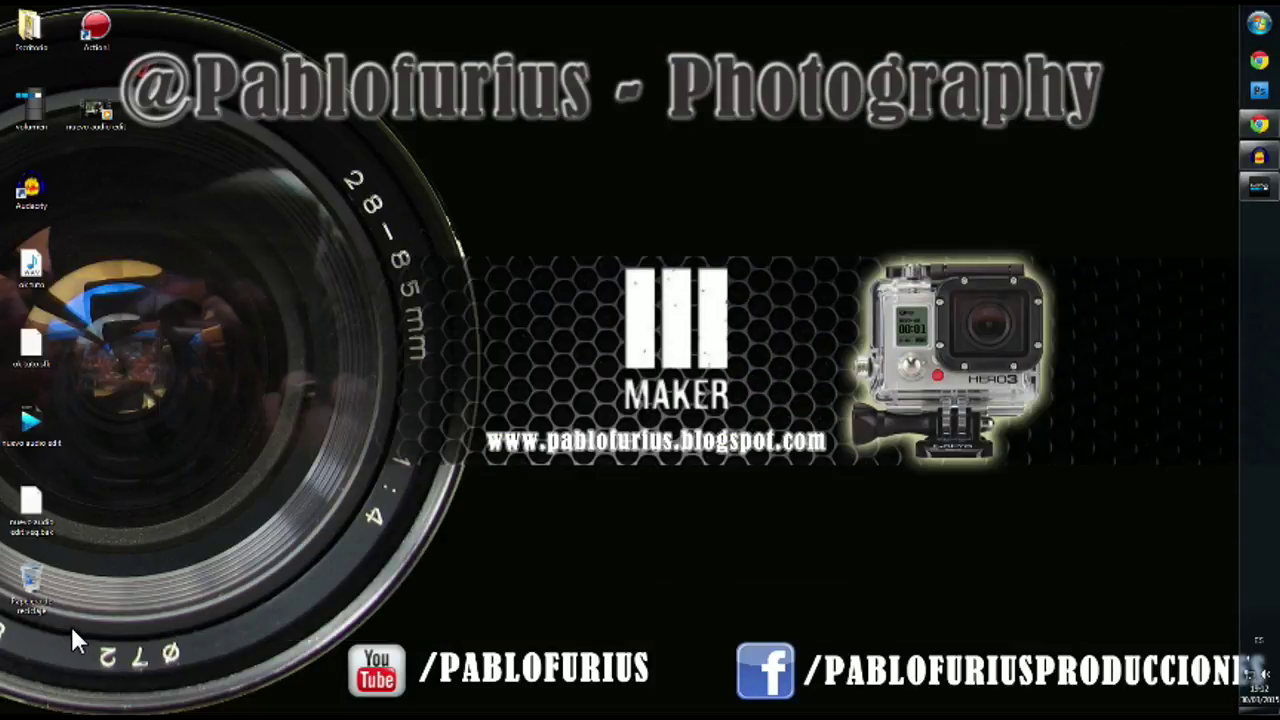
pyautogui.doubleClick(92, 107)
pyautogui.doubleClick(966, 323)
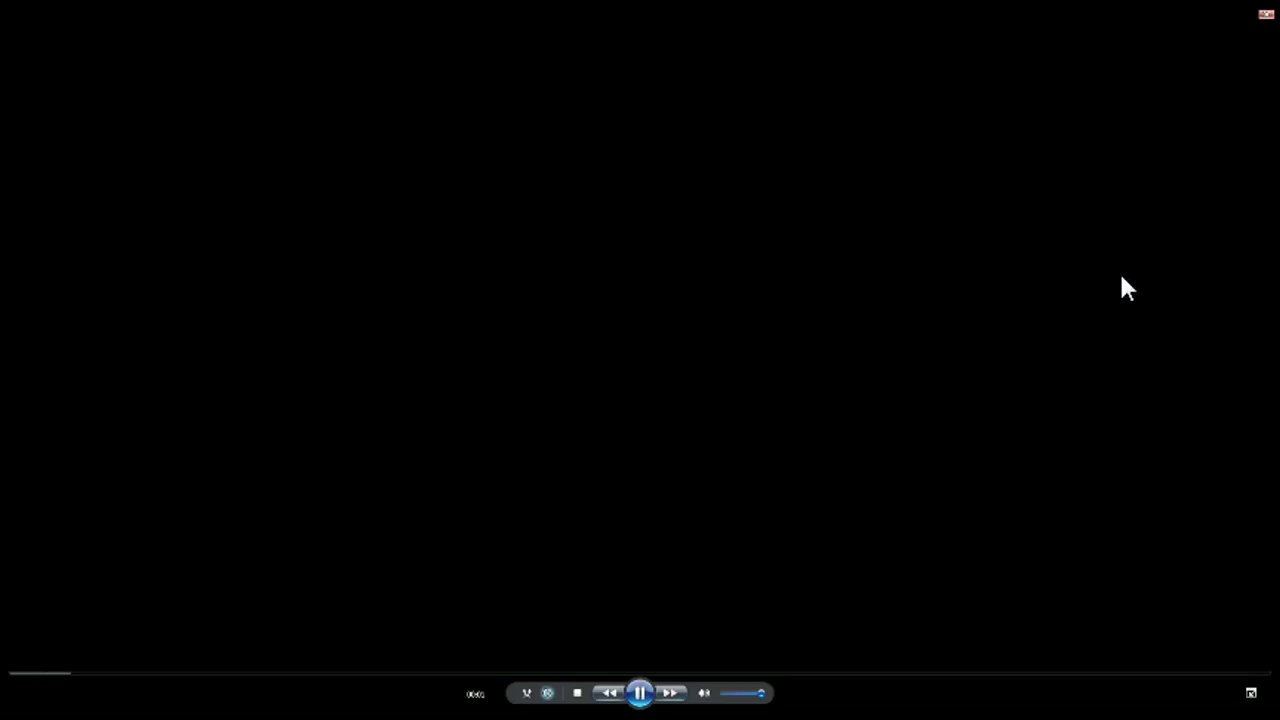
pyautogui.press('Escape')
pyautogui.click(1226, 16)
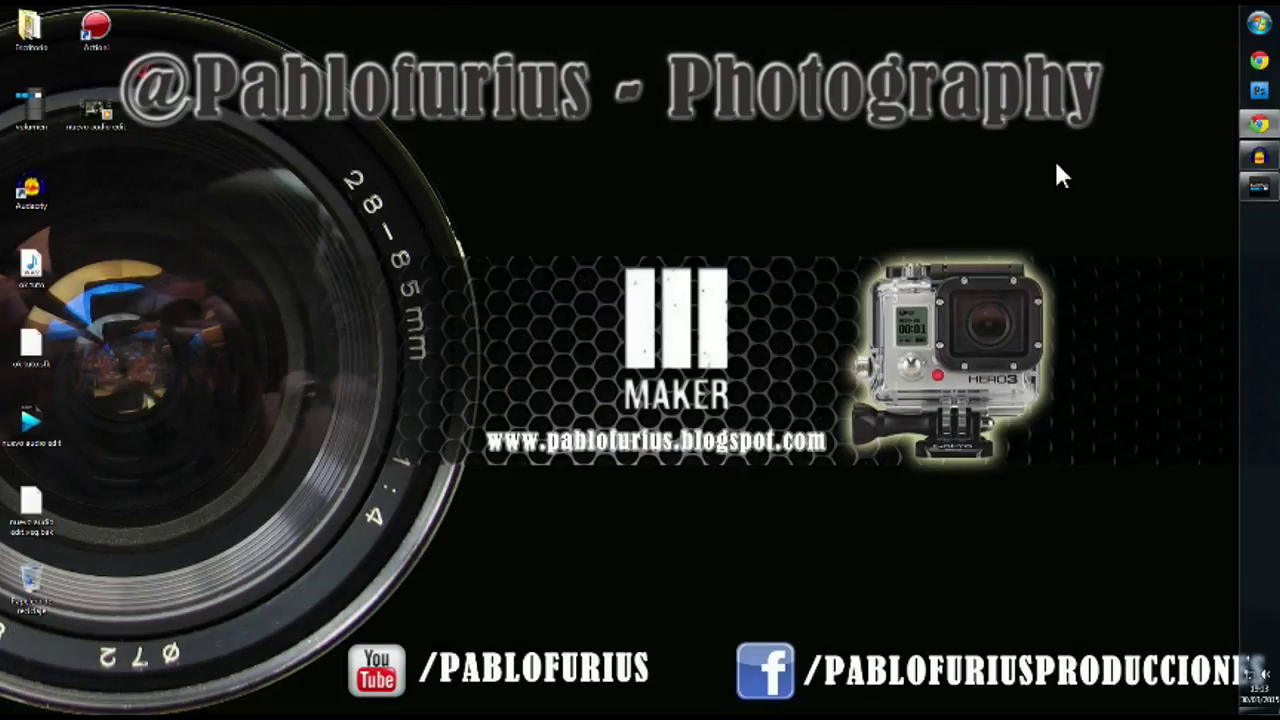
# Return to Audacity and reduce the height of the newest recording's track so that all tracks fit in view.
pyautogui.moveTo(1260, 190)
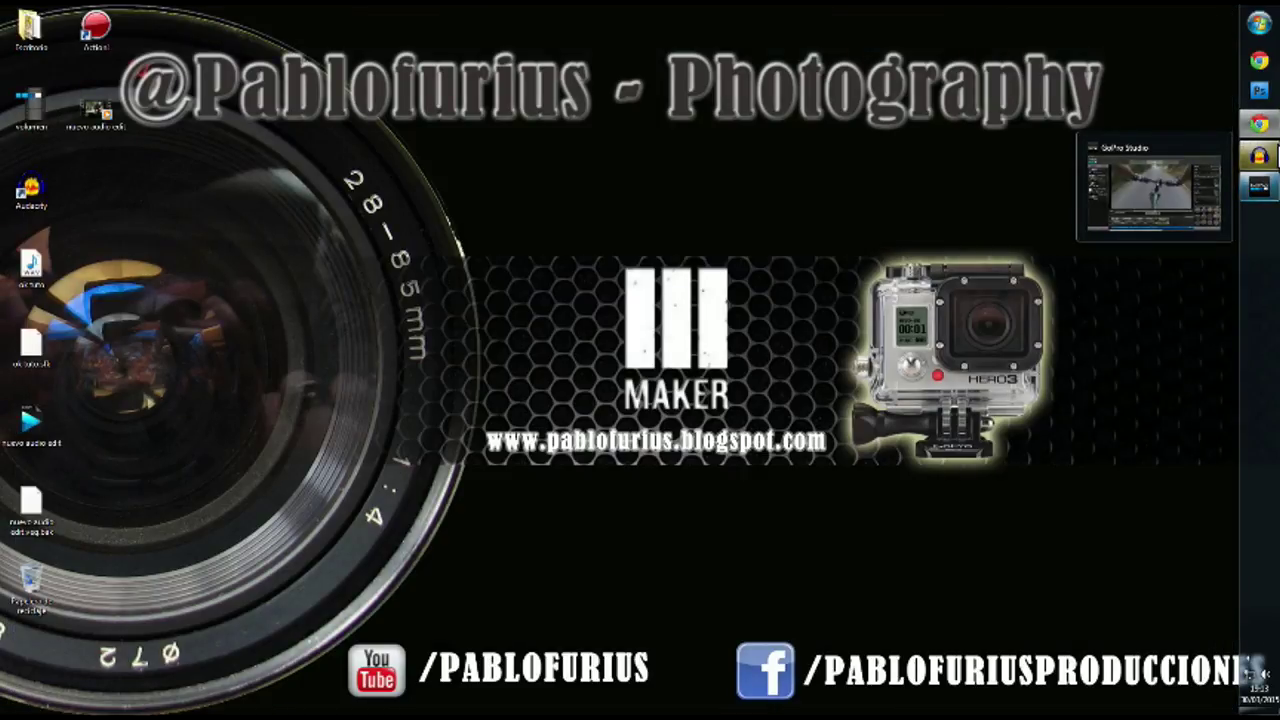
pyautogui.click(1258, 156)
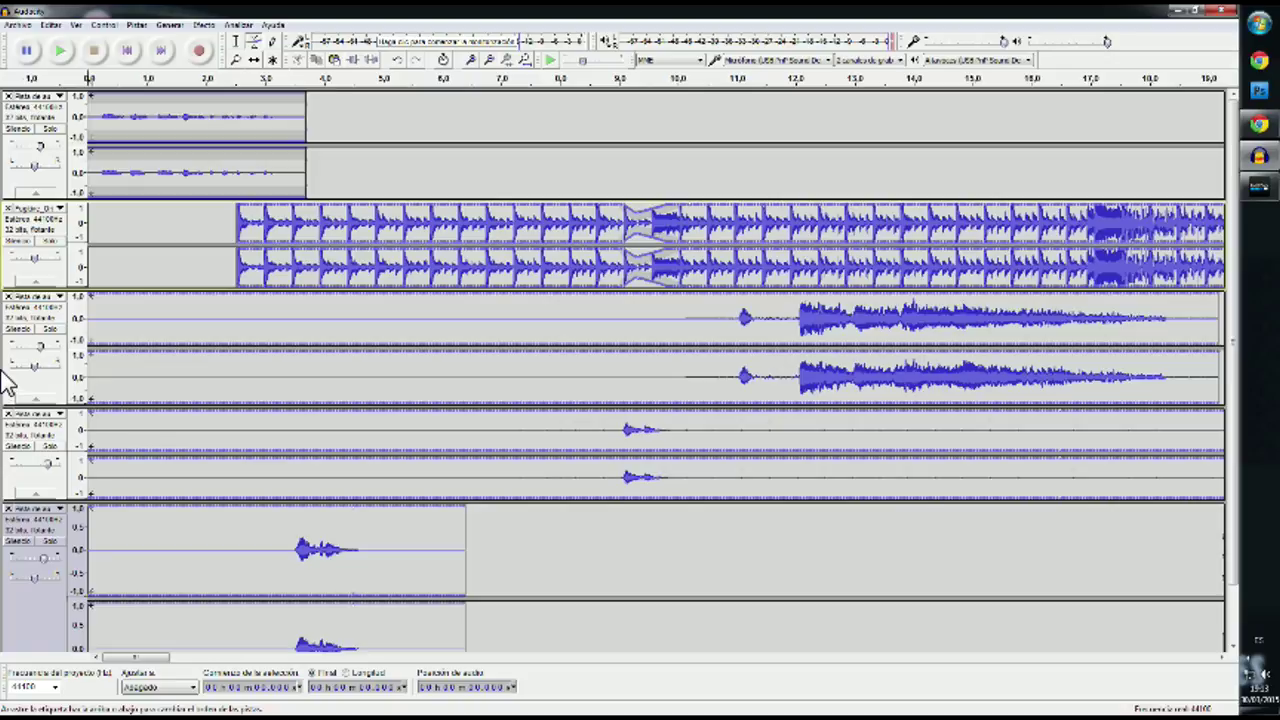
pyautogui.scroll(-2, 1240, 415)
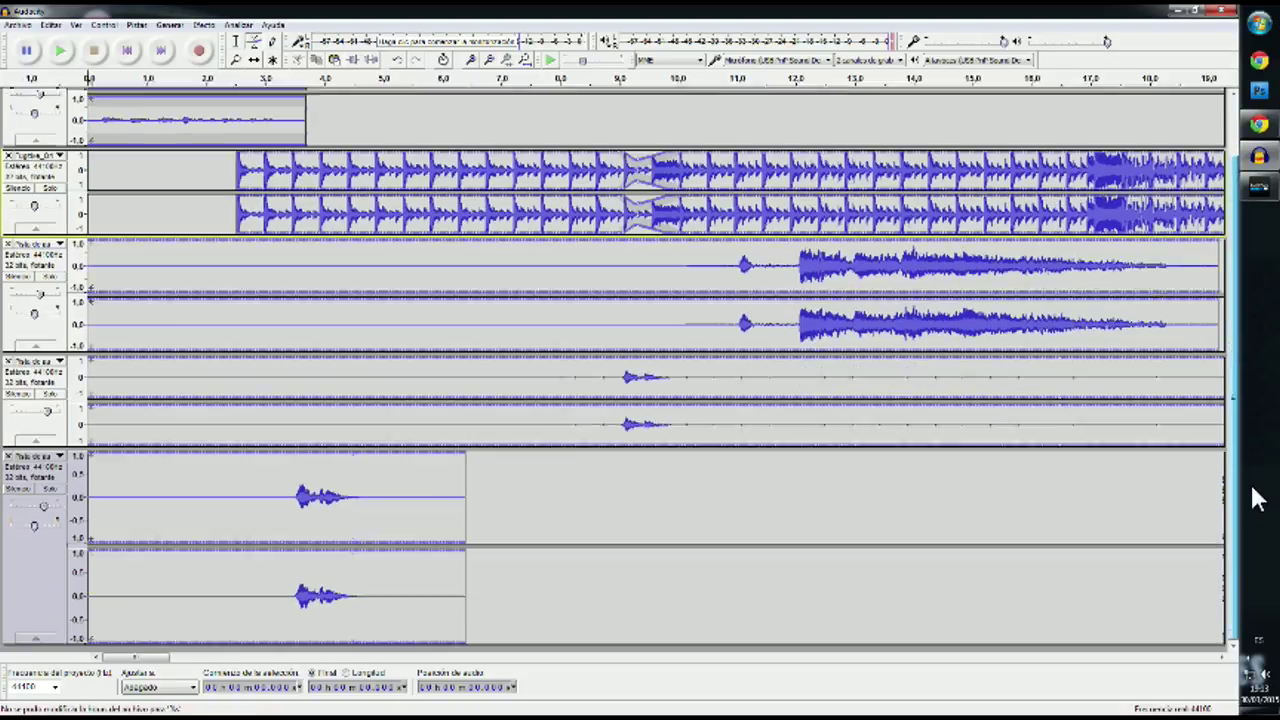
pyautogui.moveTo(737, 643); pyautogui.dragTo(749, 546)
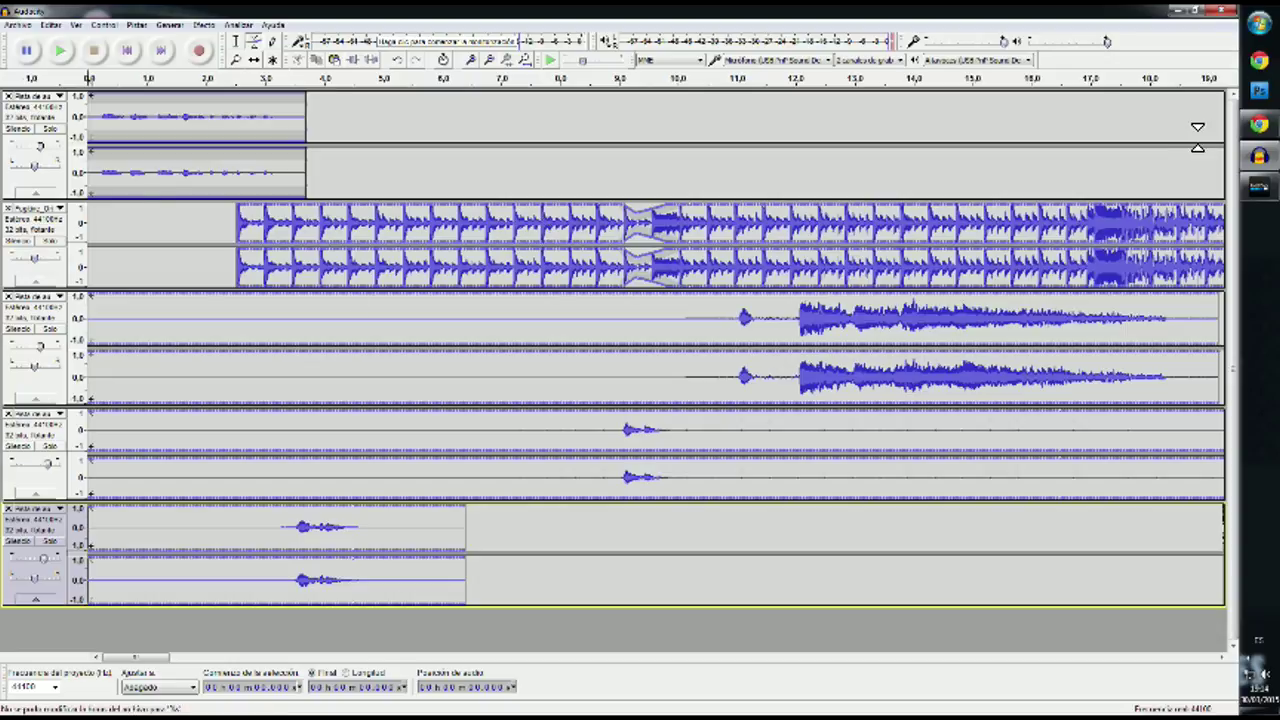
# Switch to Chrome to look over the free music in YouTube's audio library, and return to Audacity.
pyautogui.click(1259, 124)
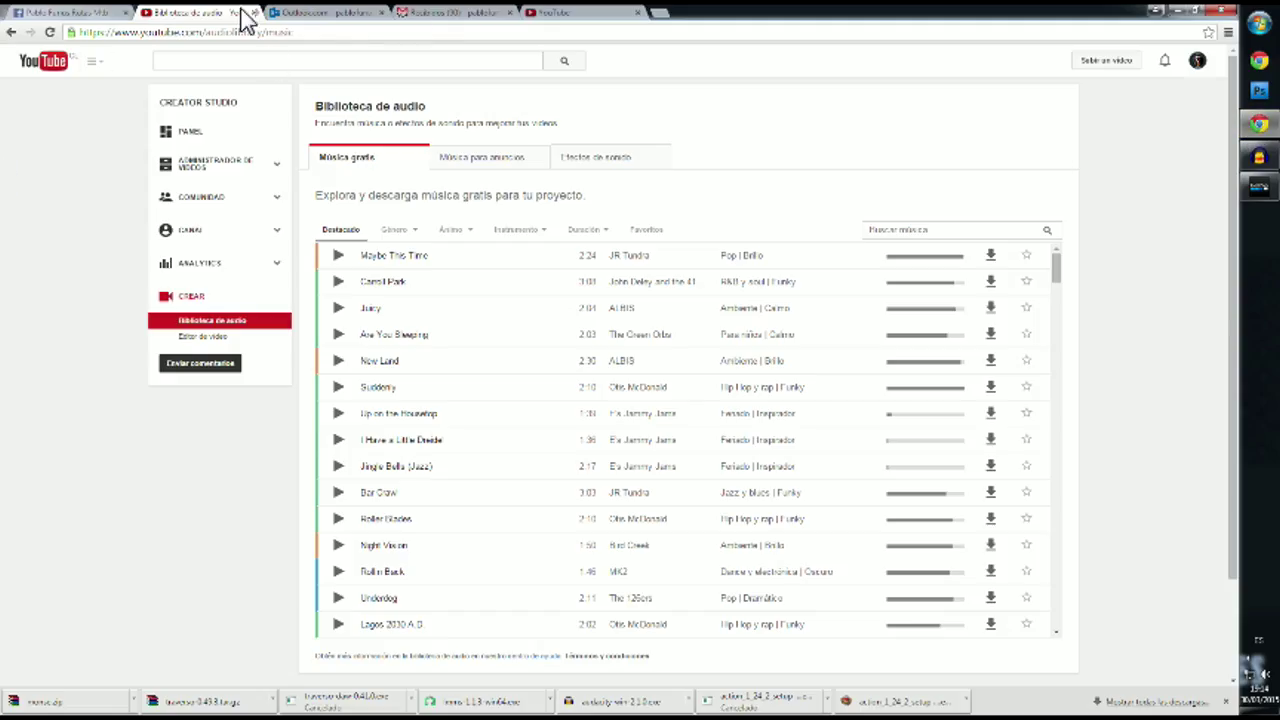
pyautogui.click(375, 520)
pyautogui.click(421, 503)
pyautogui.click(425, 512)
pyautogui.click(418, 500)
pyautogui.click(752, 338)
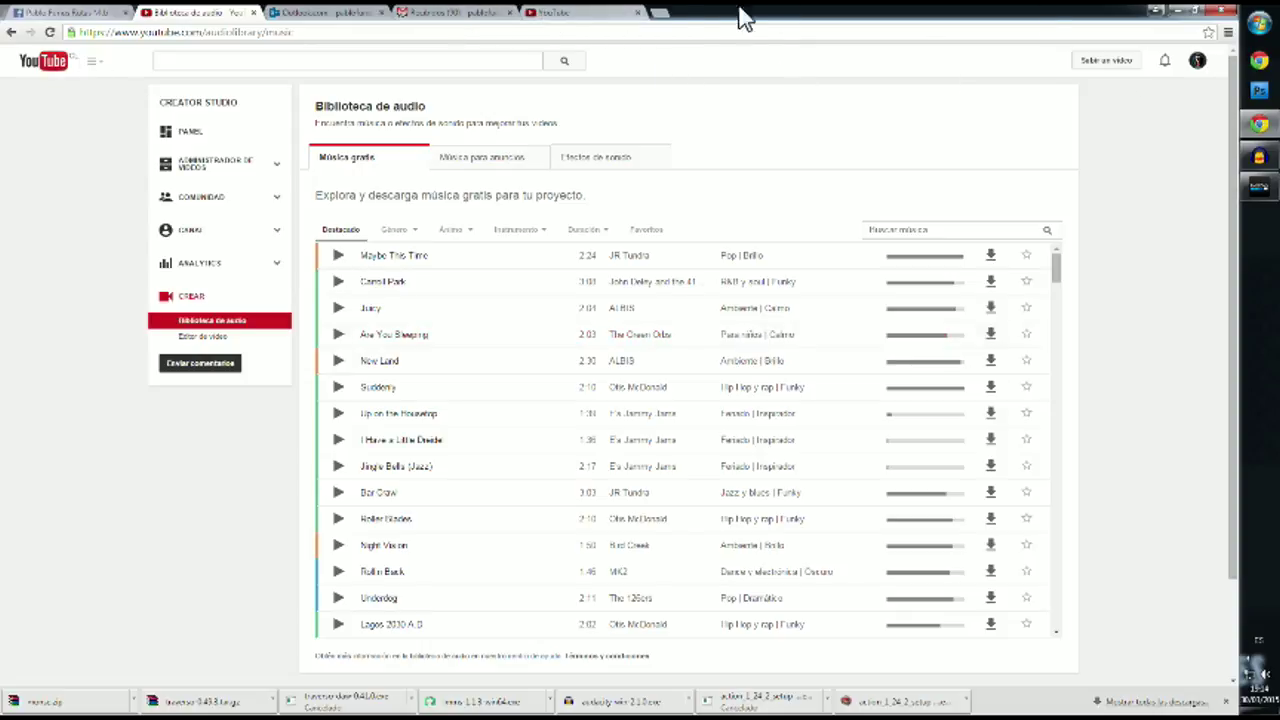
pyautogui.click(1175, 12)
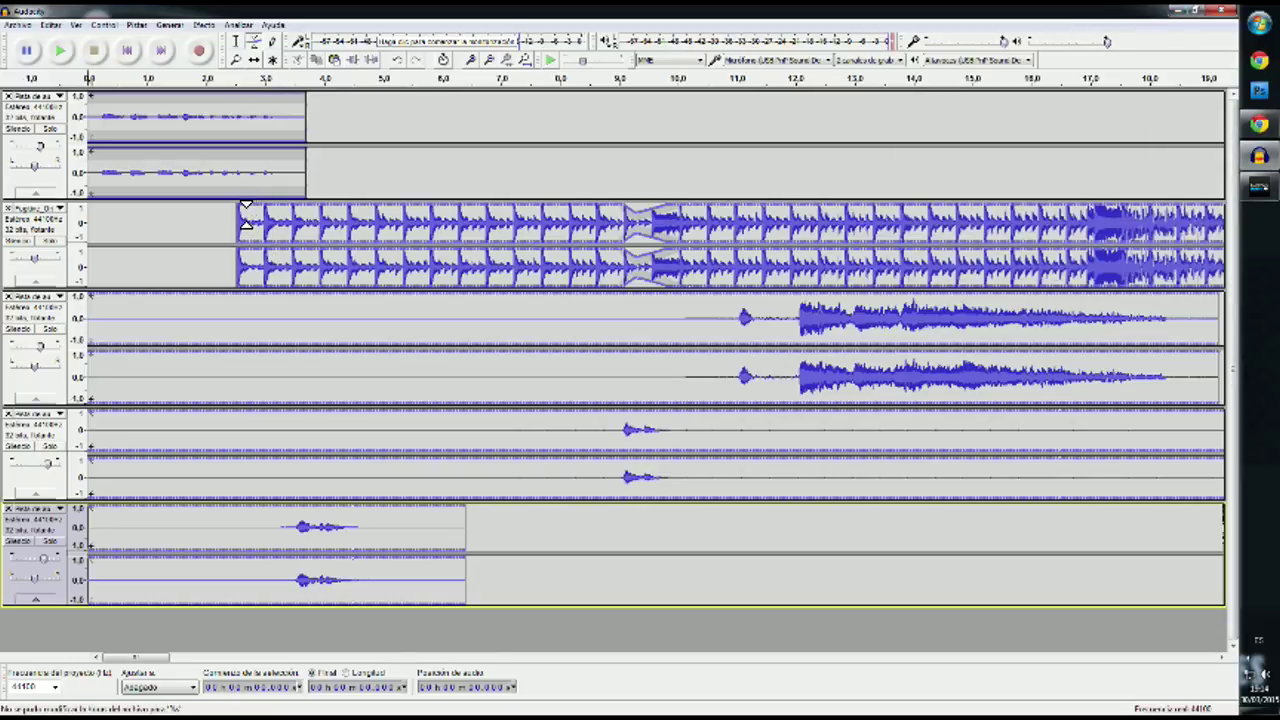
# Switch to GoPro Studio and look through the five video clips on the timeline, ending on the first one.
pyautogui.click(1257, 198)
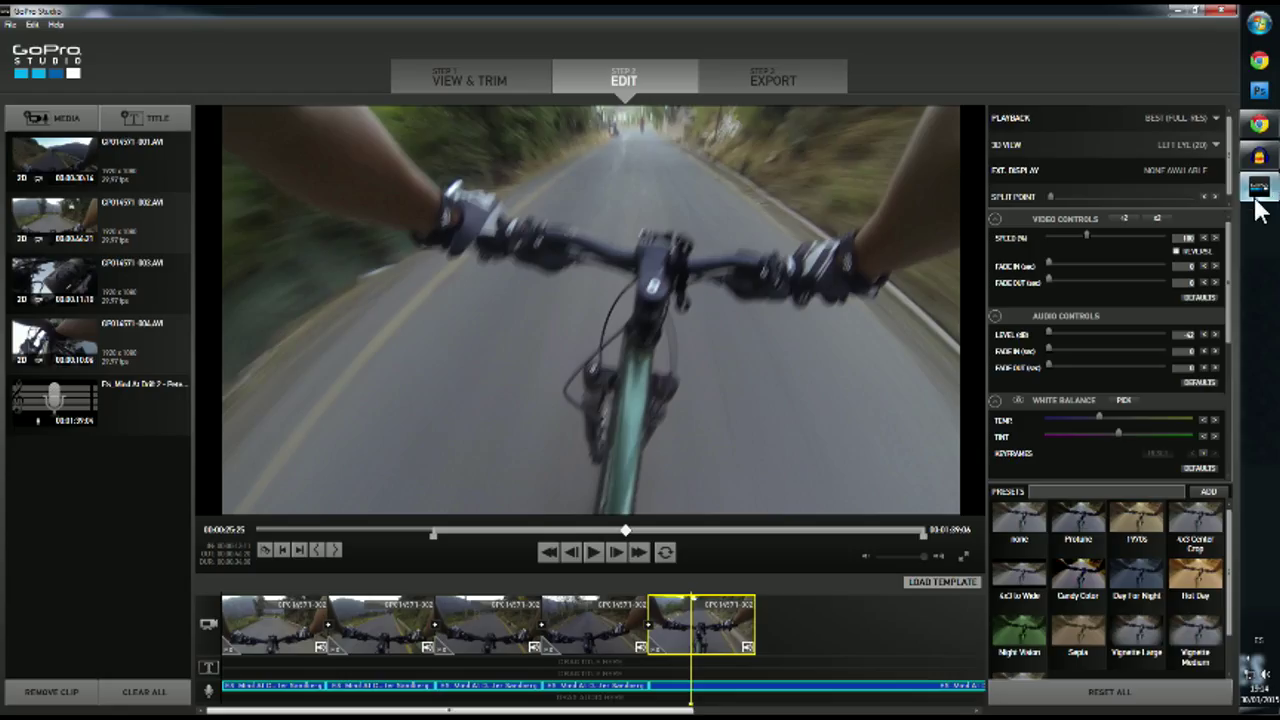
pyautogui.click(292, 638)
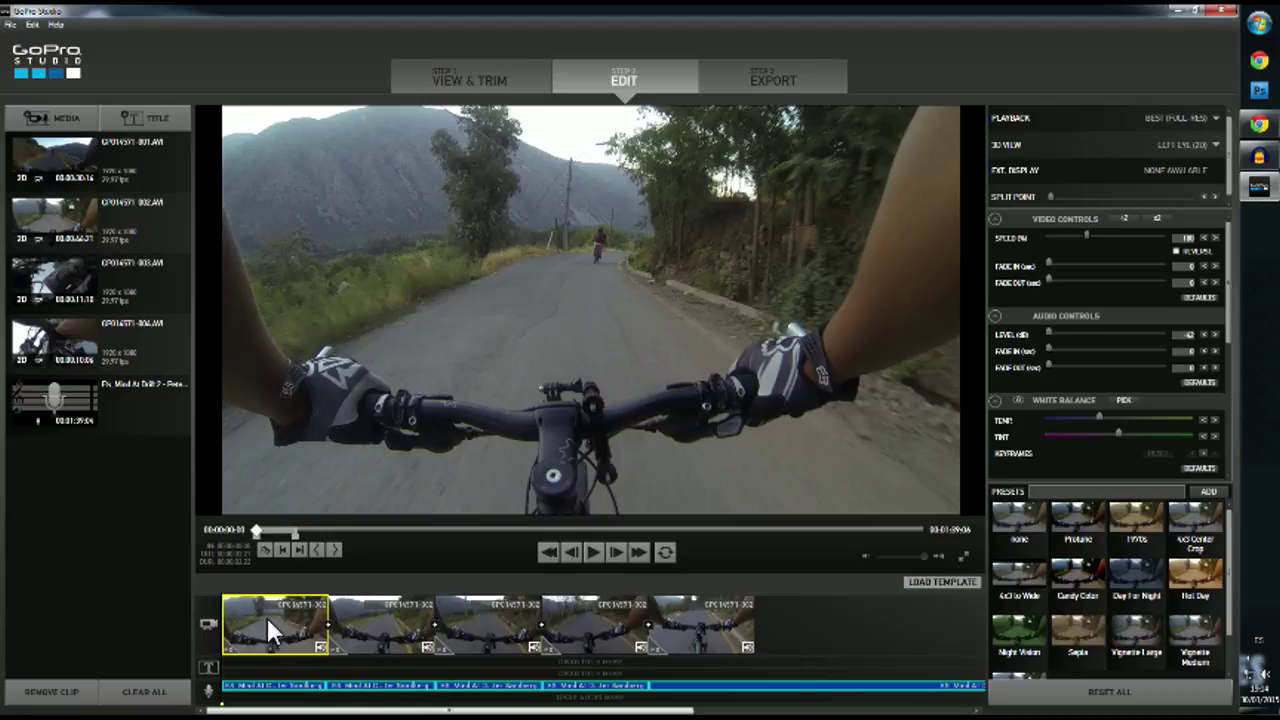
pyautogui.moveTo(391, 634); pyautogui.dragTo(586, 623)
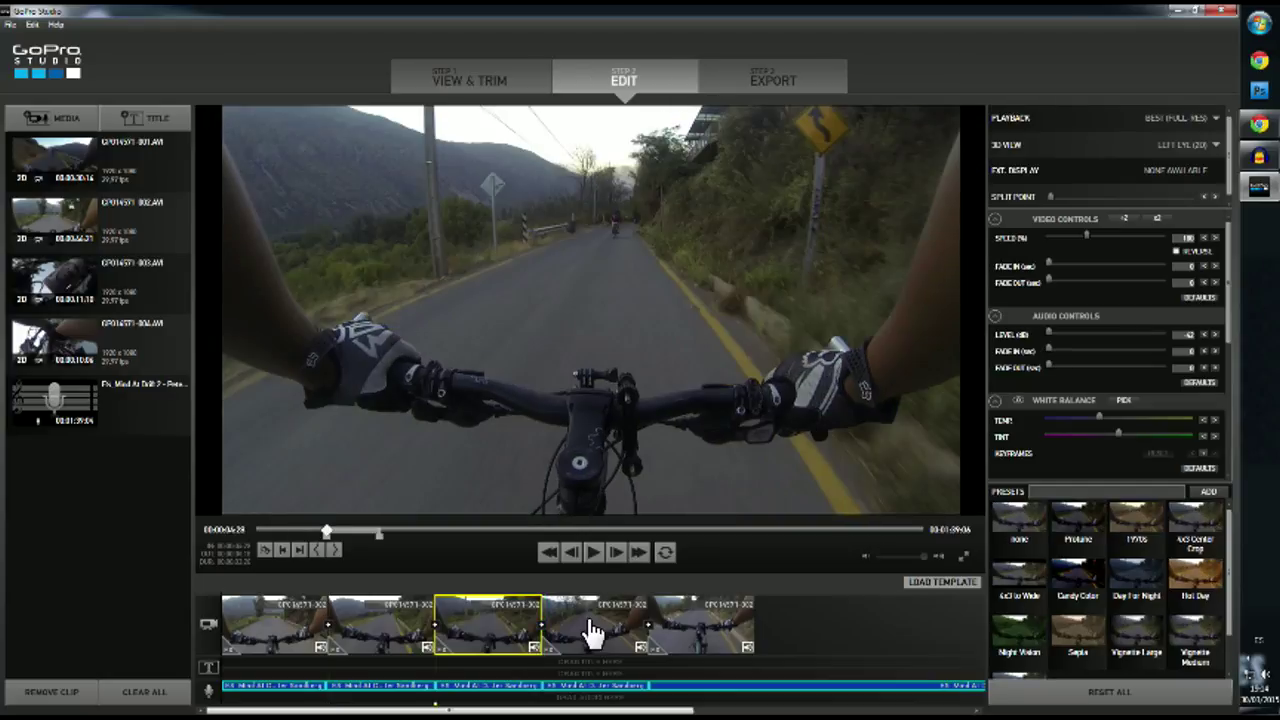
pyautogui.click(592, 632)
pyautogui.moveTo(720, 620)
pyautogui.mouseDown()
pyautogui.moveTo(258, 643)
pyautogui.moveTo(340, 625)
pyautogui.moveTo(323, 634)
pyautogui.mouseUp()
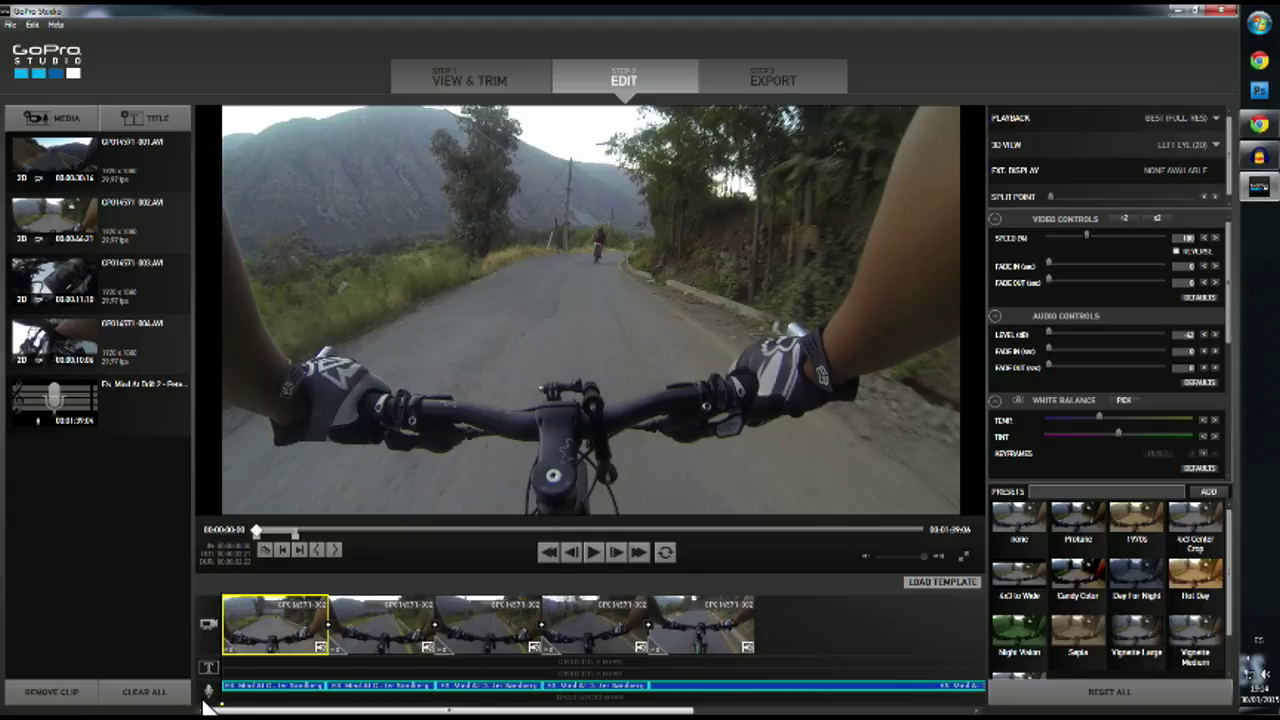
# Check the audio properties of the first music segment and move that segment down to the lower audio track.
pyautogui.click(295, 690)
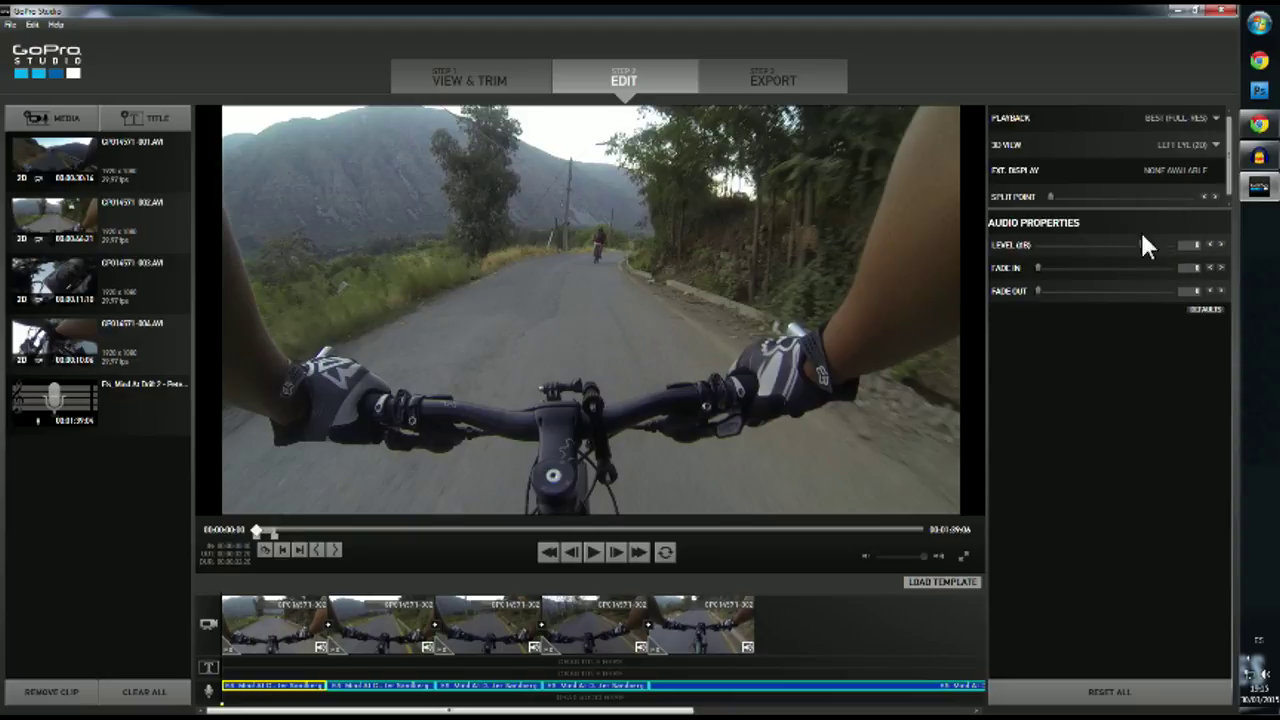
pyautogui.click(282, 628)
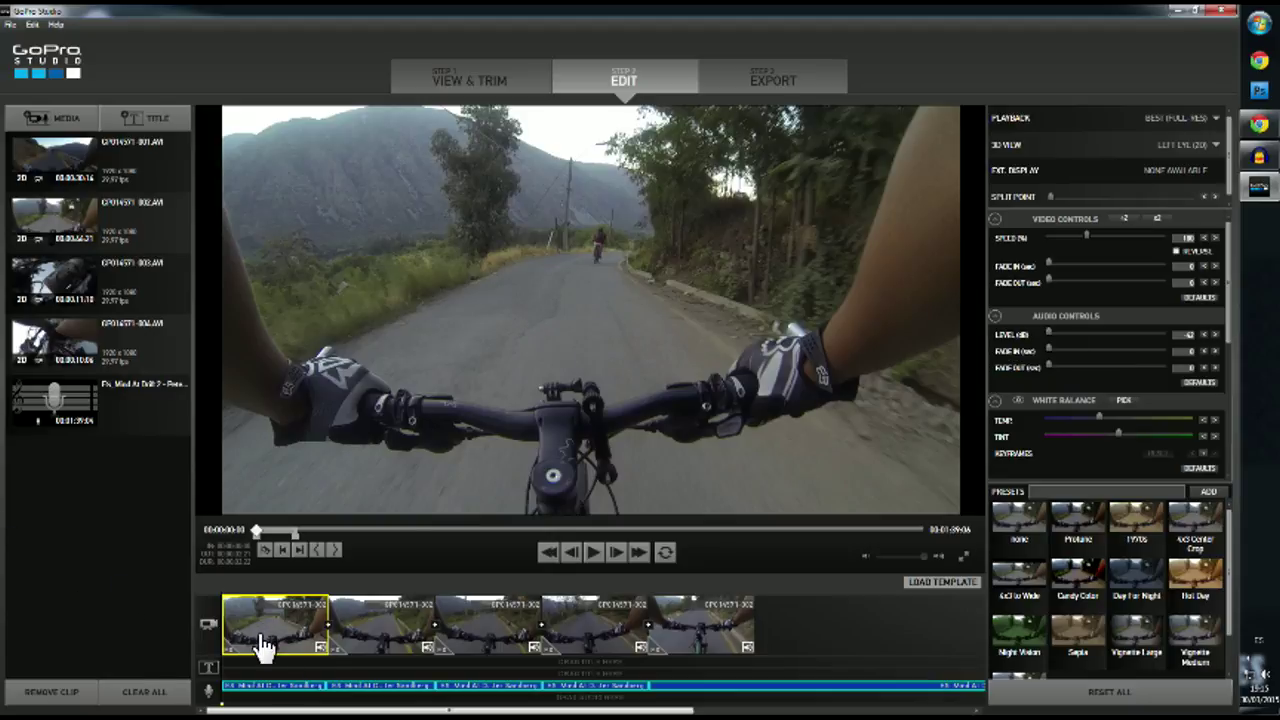
pyautogui.click(286, 690)
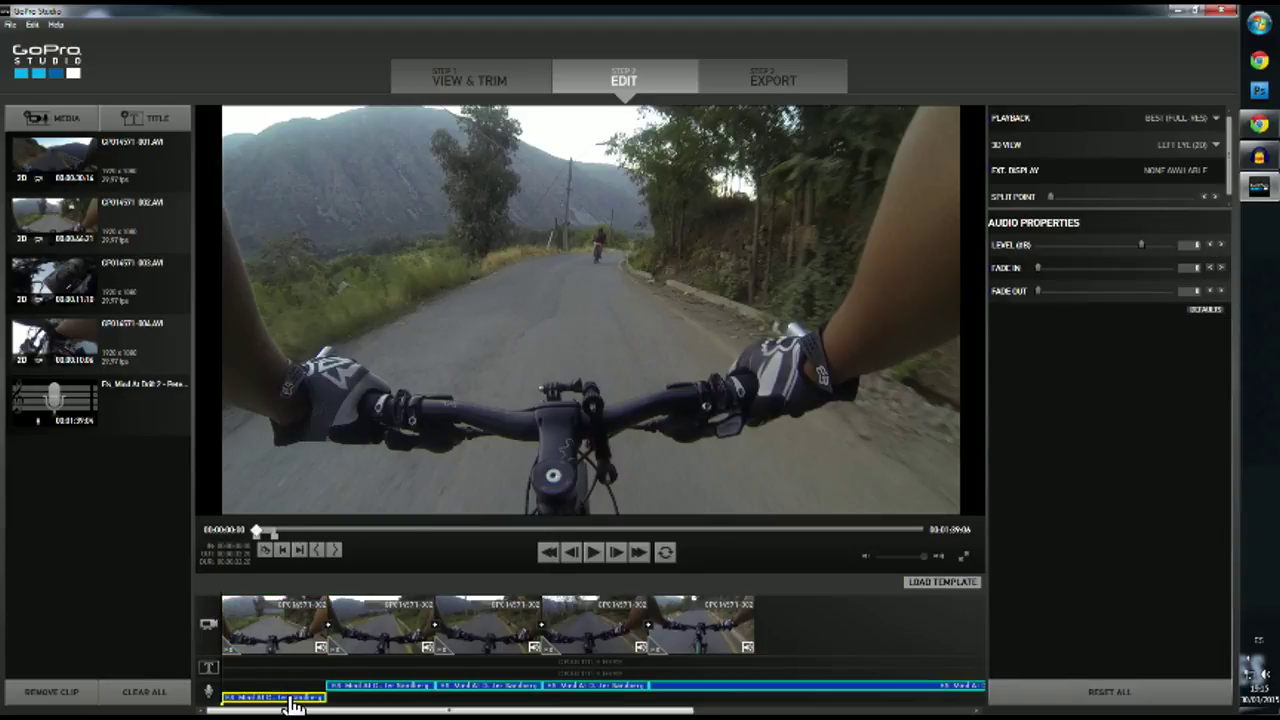
# Move the first music segment back up to the upper audio track and slightly raise its fade out.
pyautogui.moveTo(286, 697); pyautogui.dragTo(286, 688)
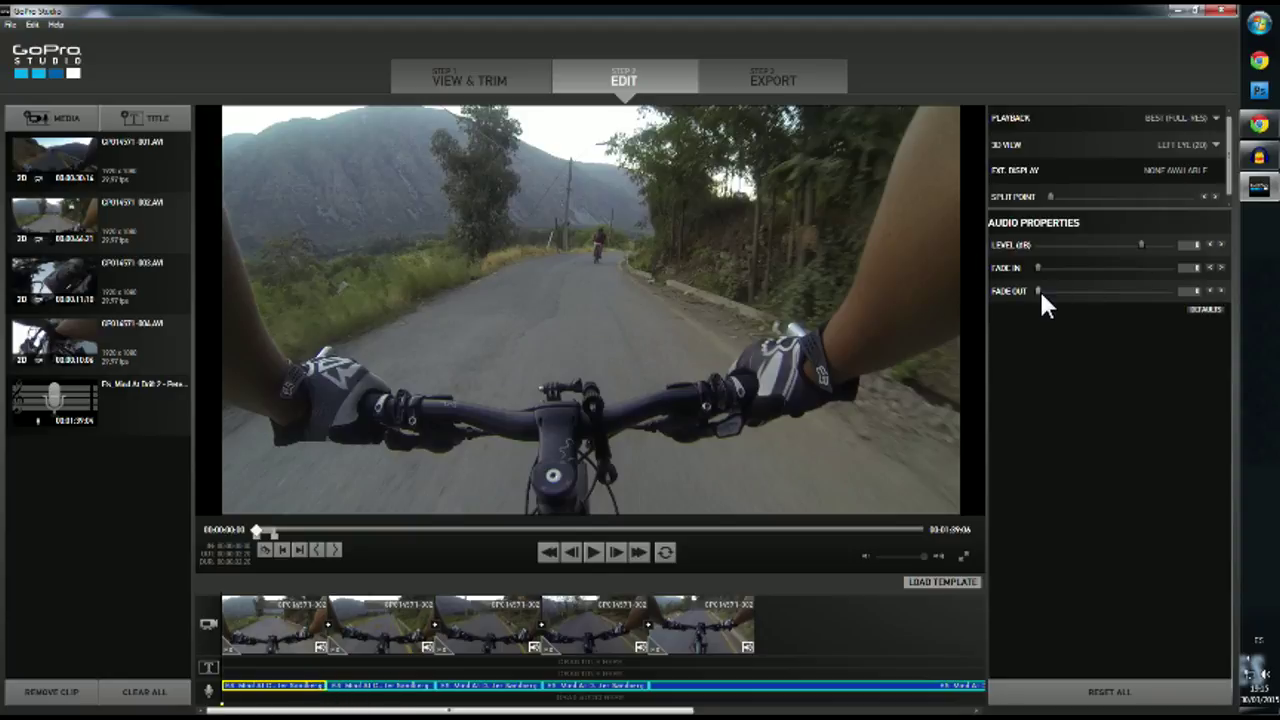
pyautogui.moveTo(1038, 291); pyautogui.dragTo(1041, 291)
# Check the second video clip's audio fade settings, looking briefly at the soundtrack tracks in Audacity before returning to GoPro Studio.
pyautogui.click(381, 640)
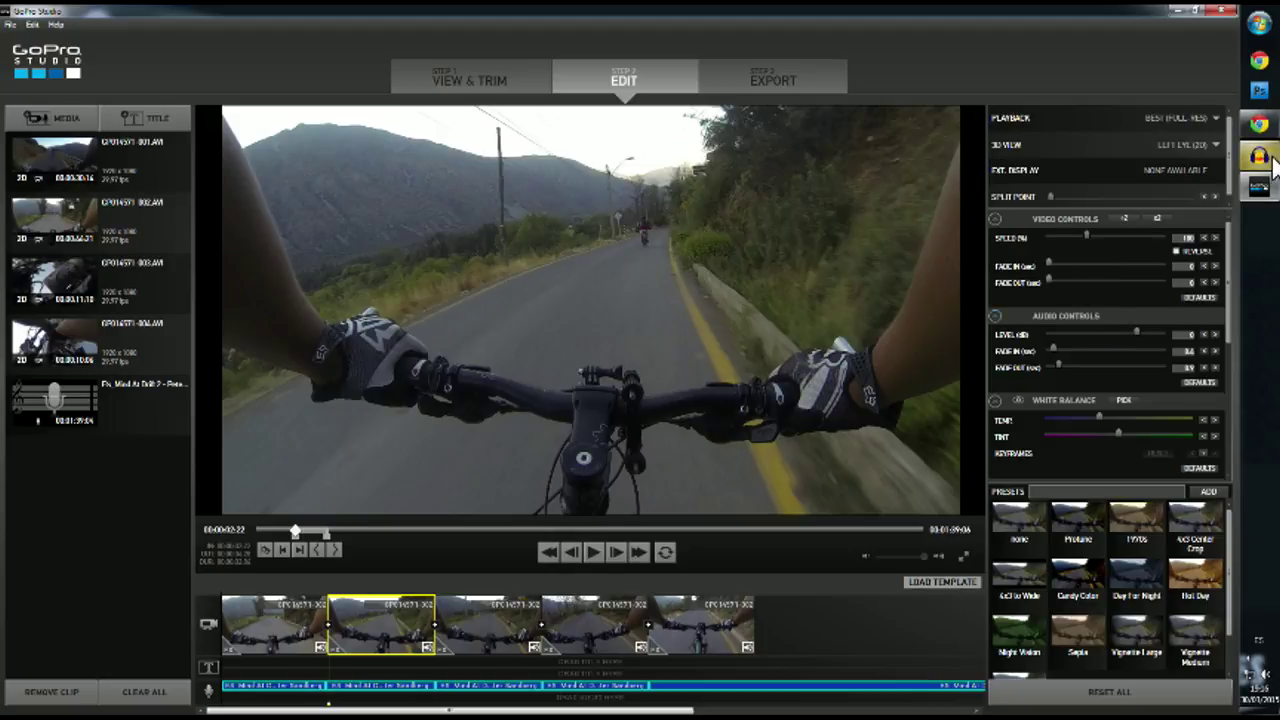
pyautogui.click(1240, 162)
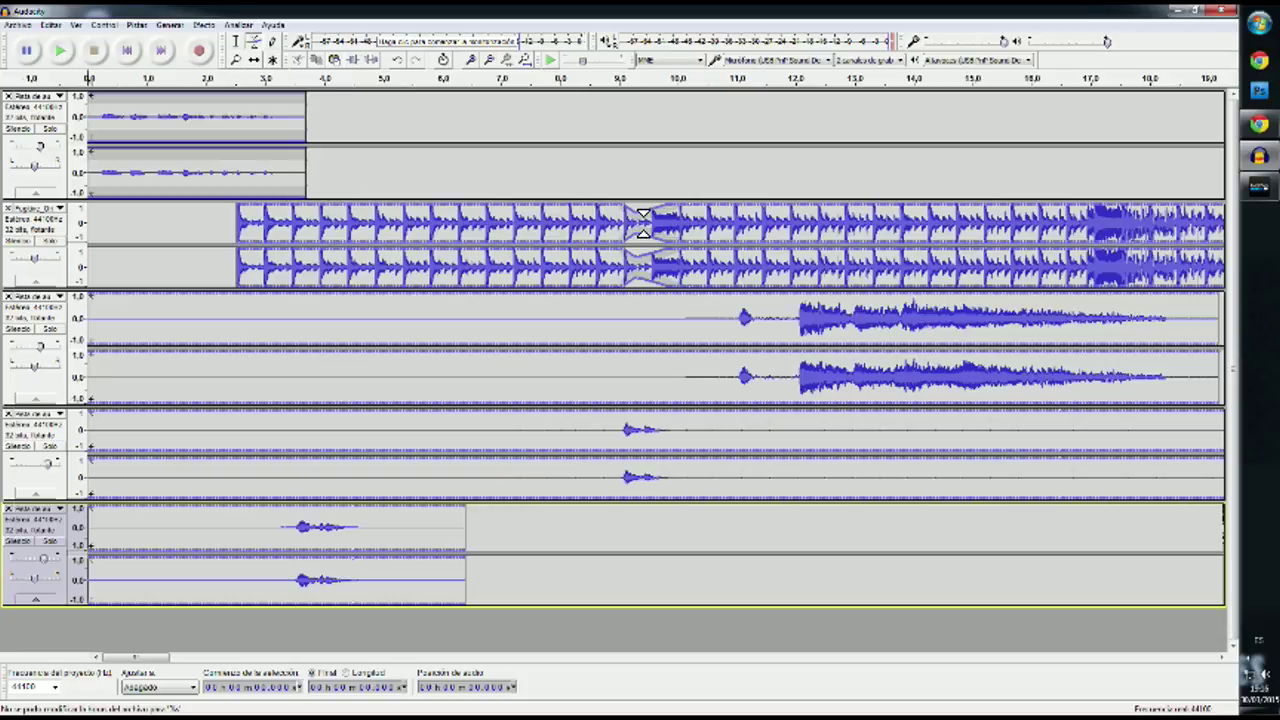
pyautogui.click(1262, 188)
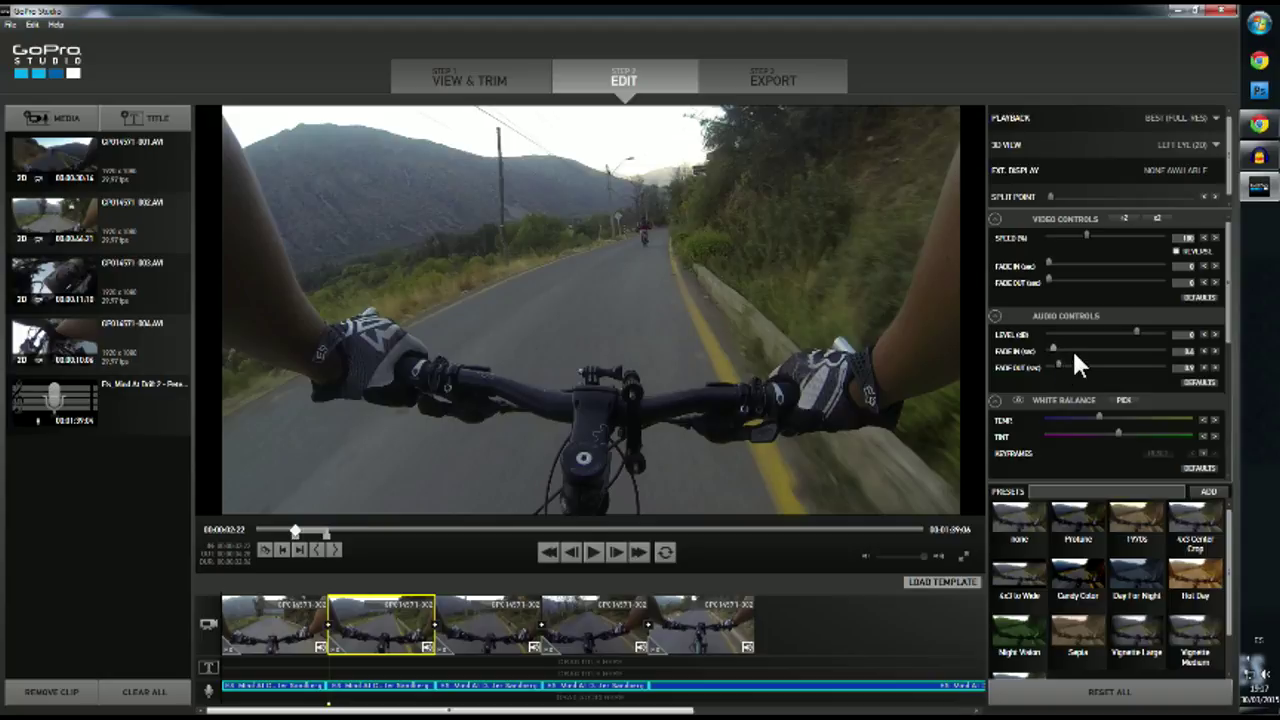
pyautogui.click(1185, 367)
# Set the third music segment's fade in to 0.4 and its fade out to 0.7.
pyautogui.click(468, 688)
pyautogui.click(472, 690)
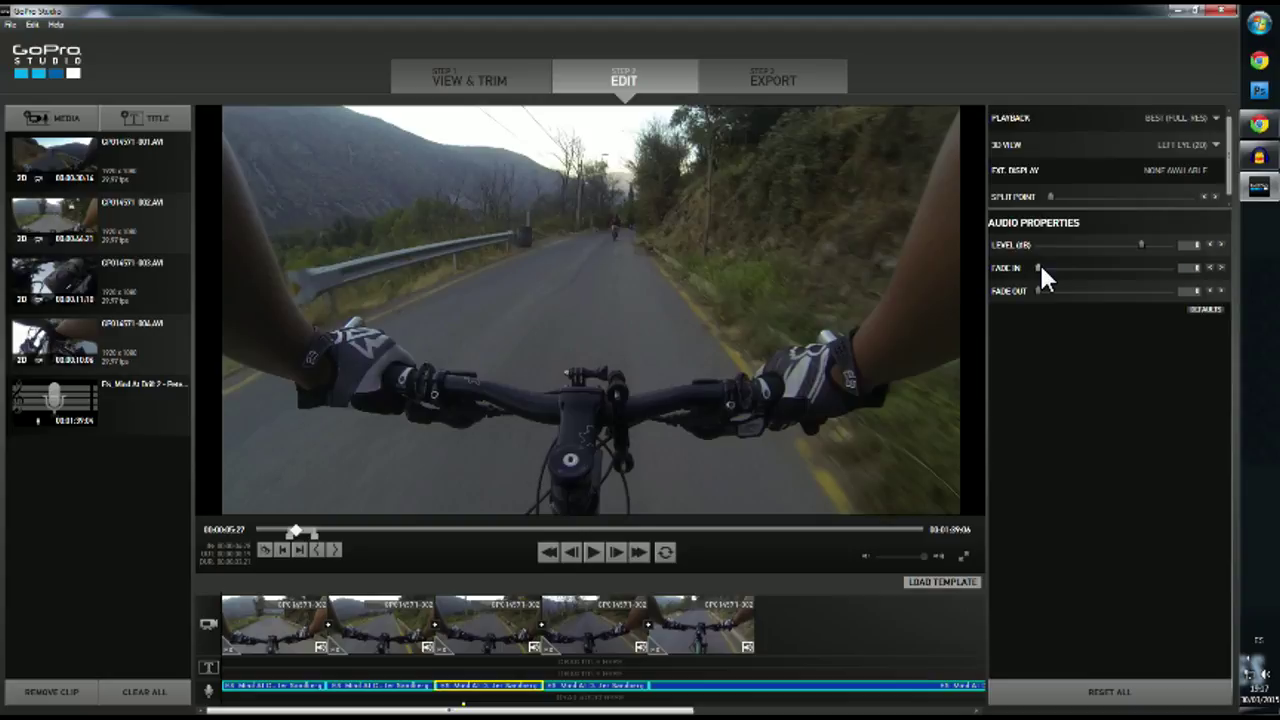
pyautogui.moveTo(1041, 268); pyautogui.dragTo(1044, 270)
pyautogui.moveTo(1046, 291); pyautogui.dragTo(1044, 291)
# Compare the audio controls of the third video clip with the audio properties of the music segment beneath it.
pyautogui.click(490, 638)
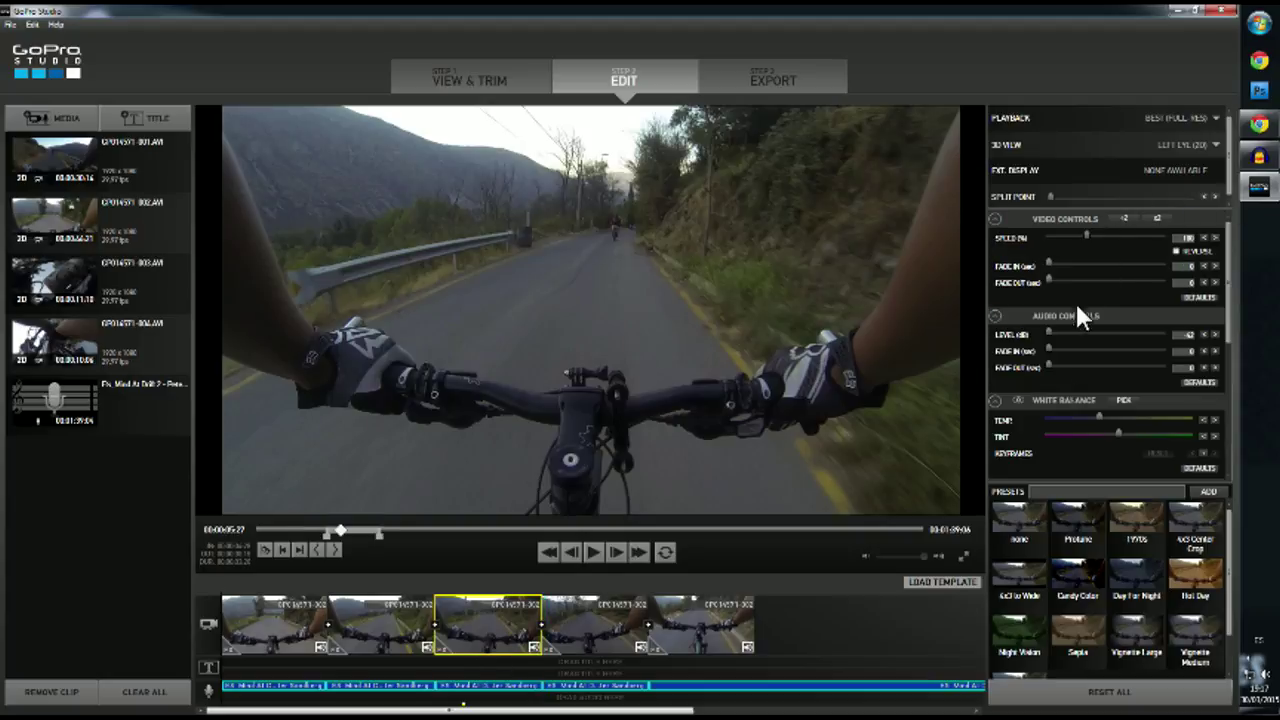
pyautogui.click(497, 688)
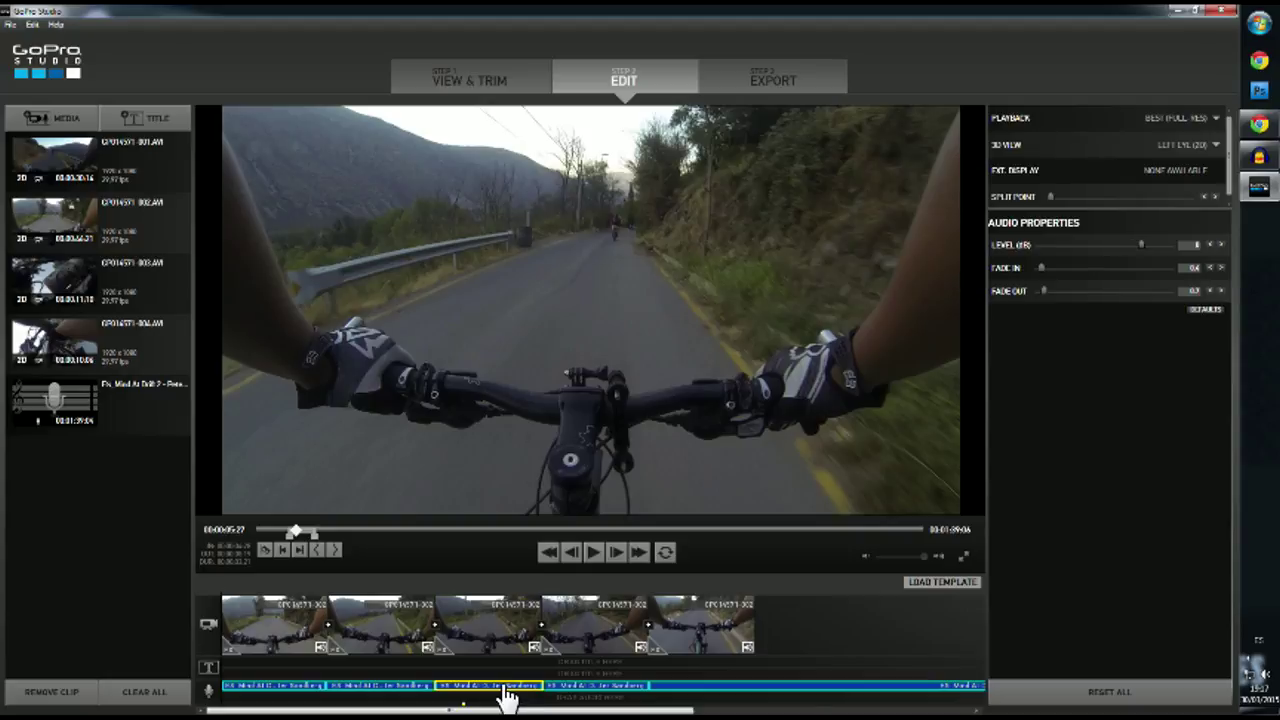
pyautogui.click(514, 638)
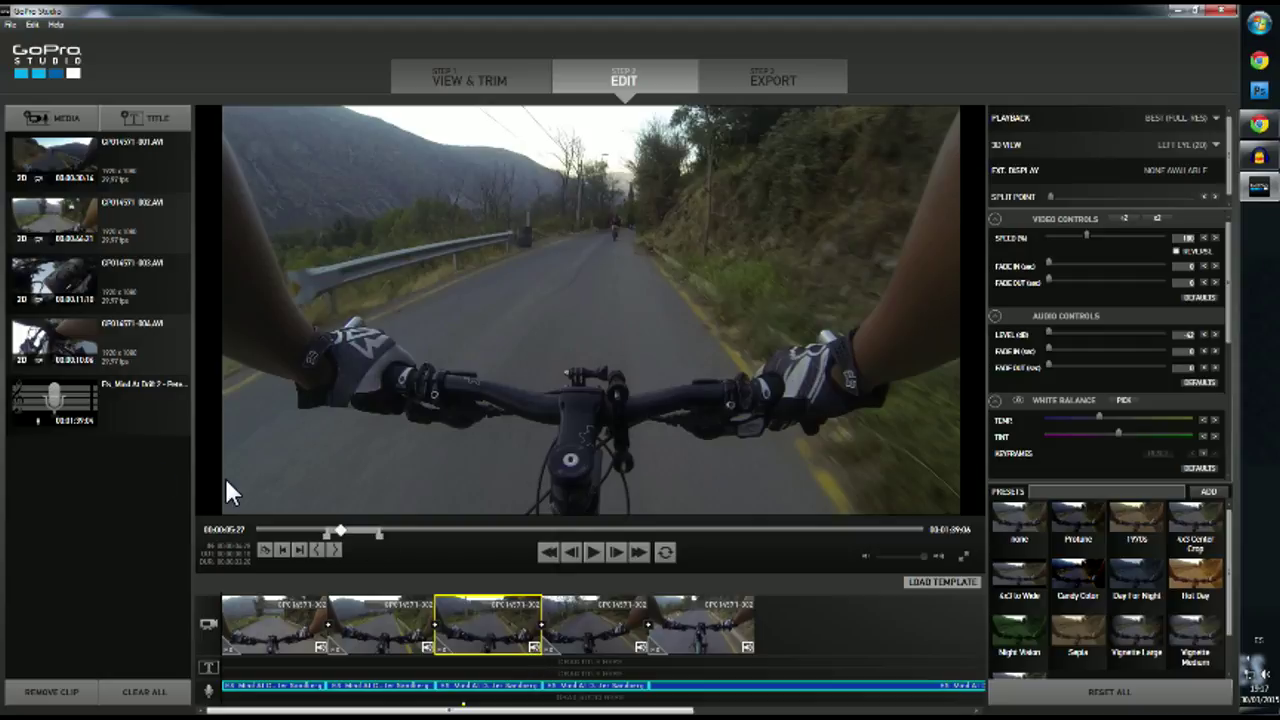
# Play the edit from the first video clip and stop playback just inside the fifth clip.
pyautogui.click(297, 640)
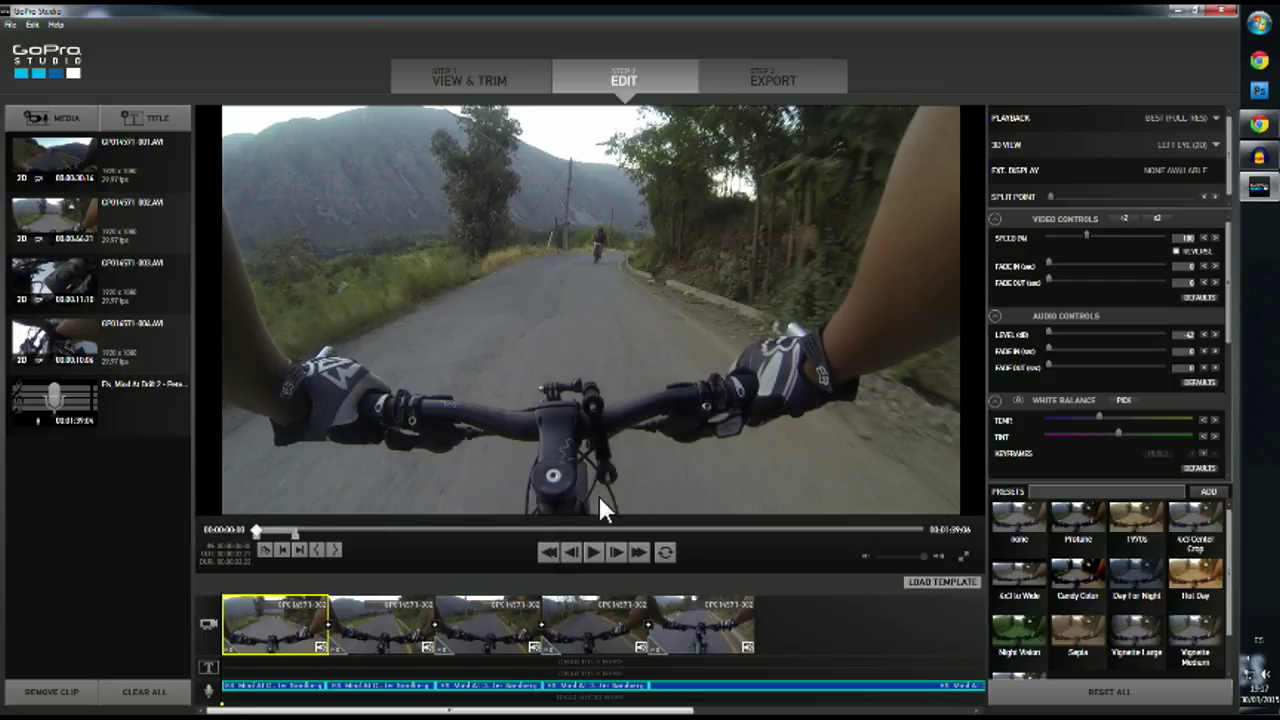
pyautogui.click(597, 558)
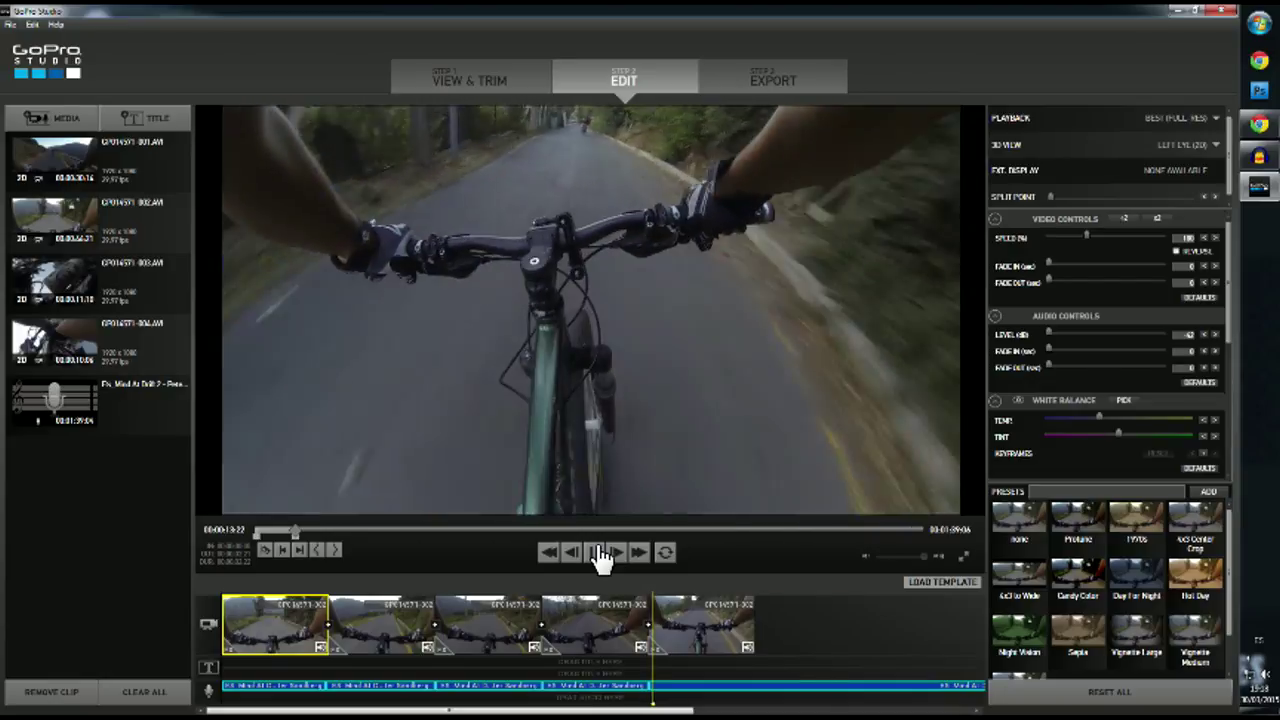
pyautogui.click(600, 557)
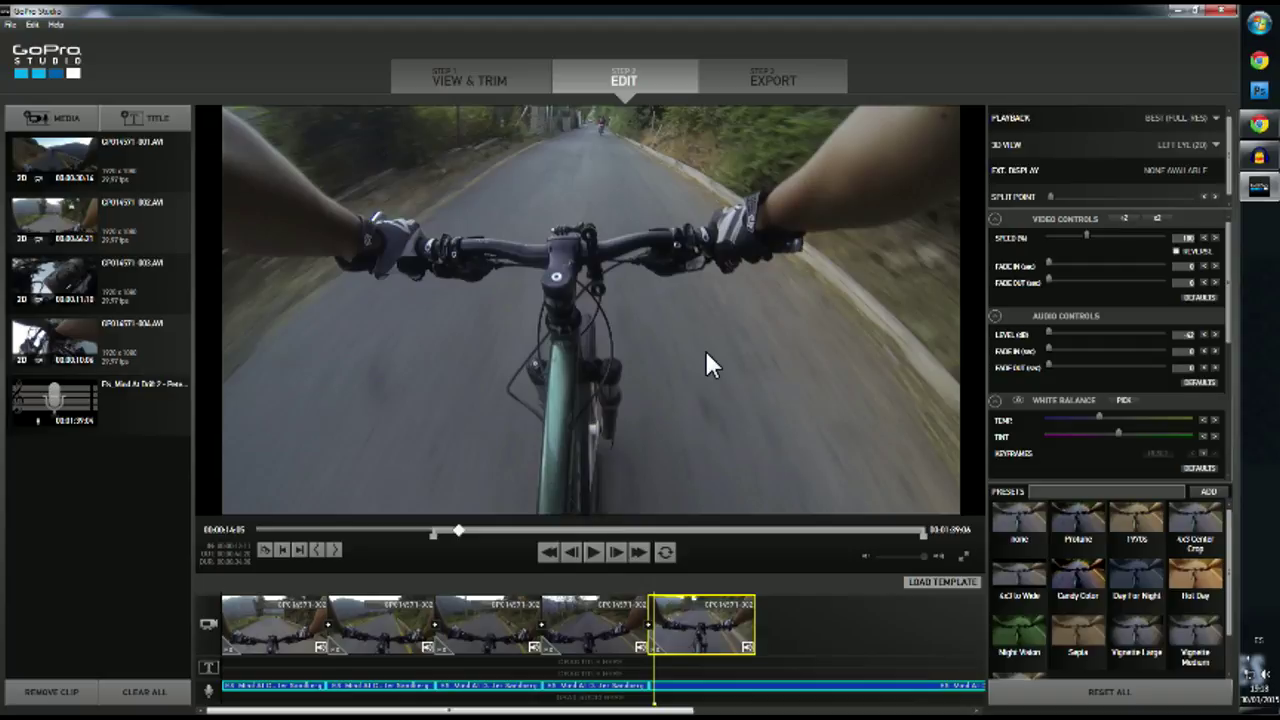
# Minimize GoPro Studio and Audacity to return to the desktop, and briefly check the hidden notification icons.
pyautogui.click(1177, 10)
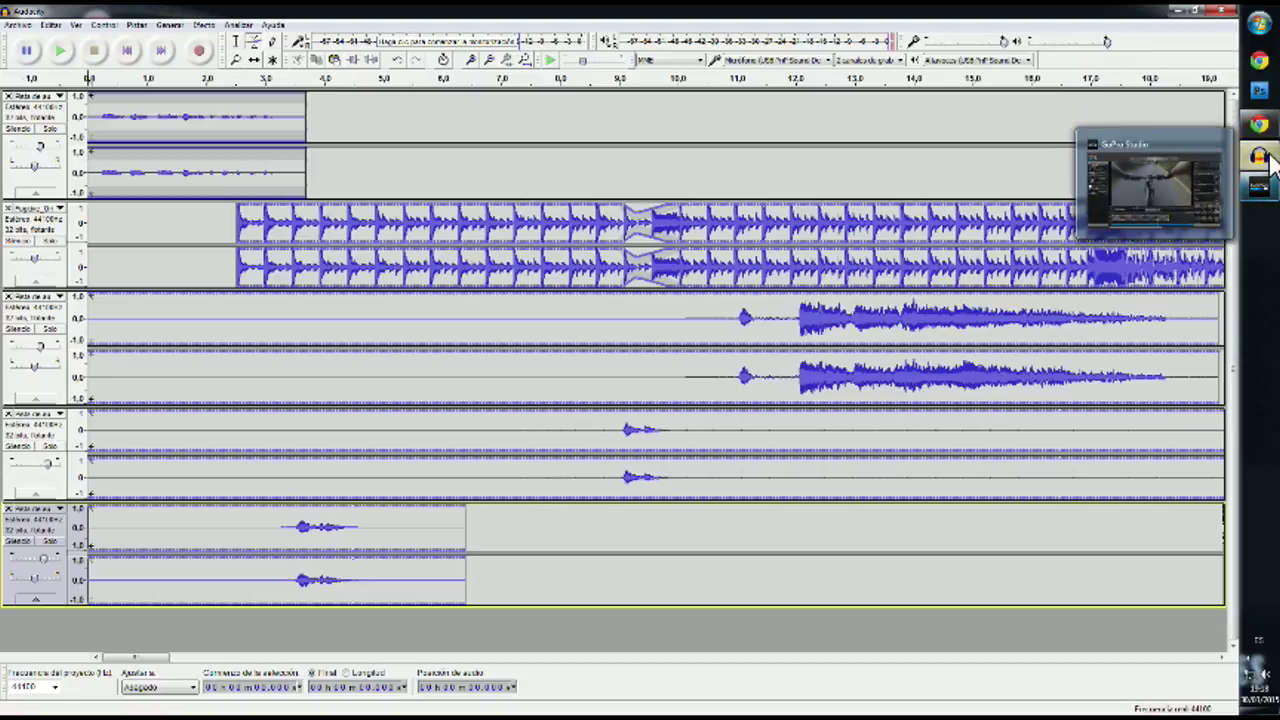
pyautogui.moveTo(1270, 138)
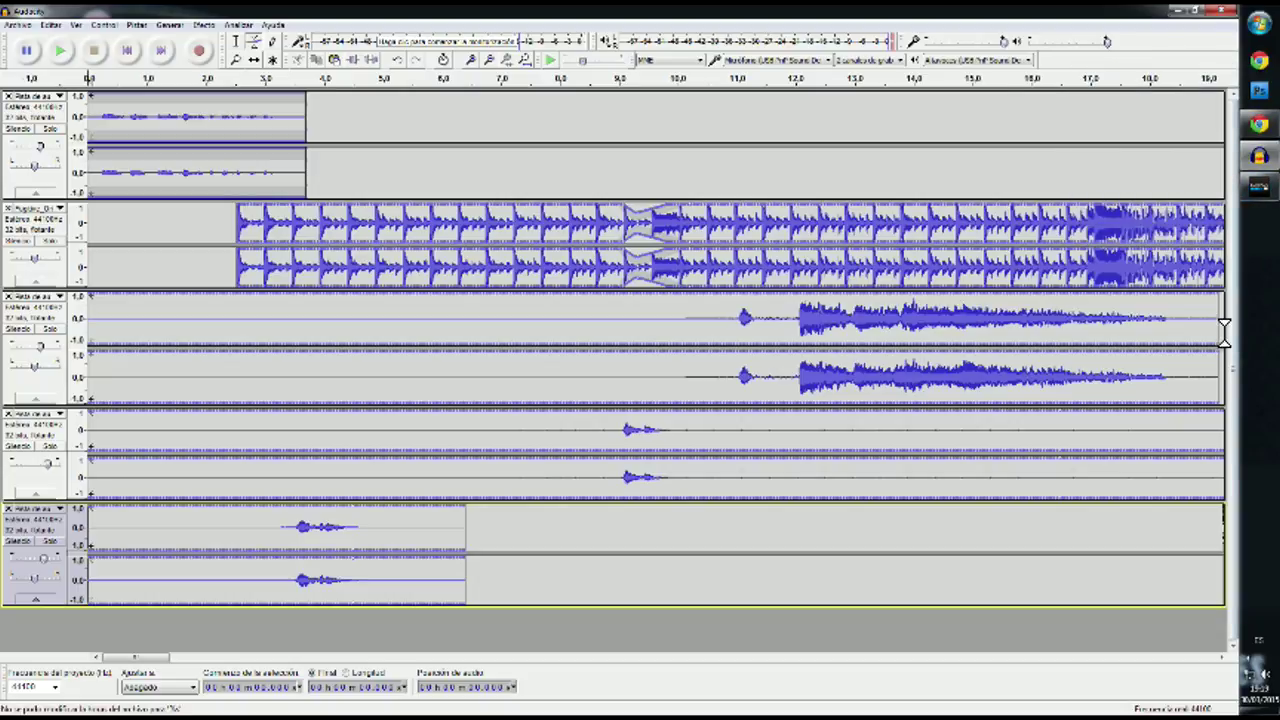
pyautogui.click(1257, 170)
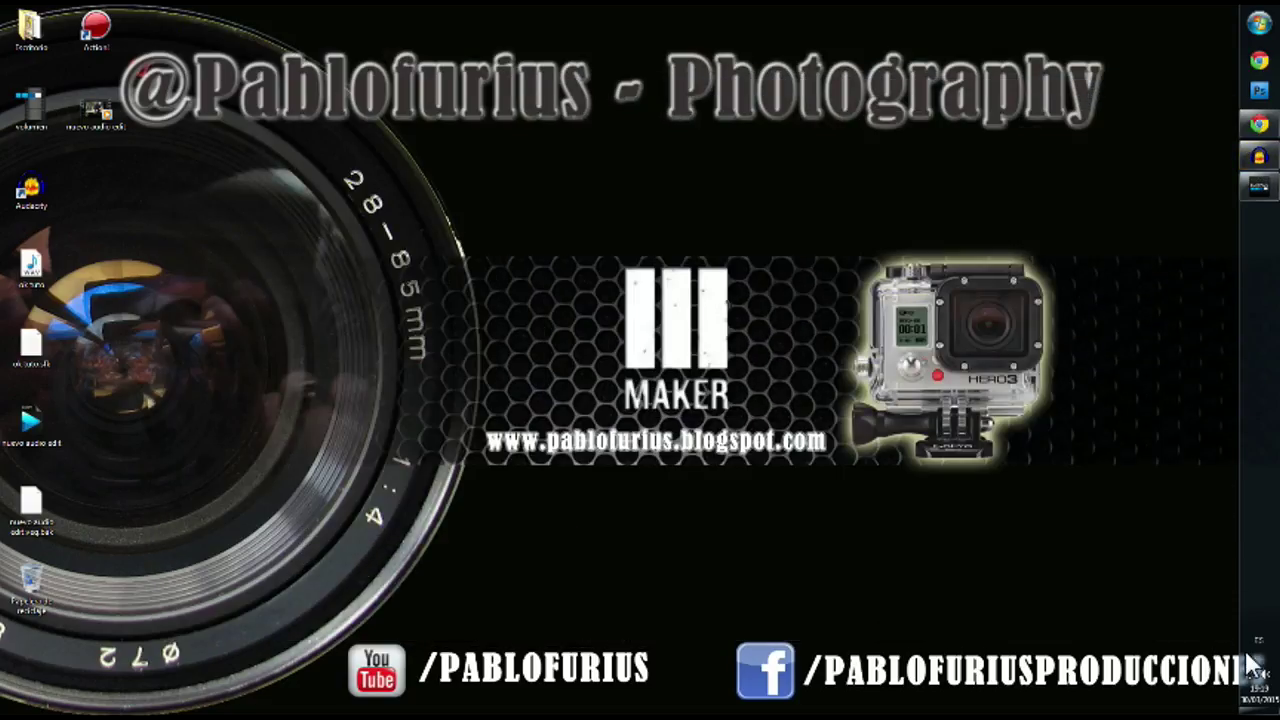
pyautogui.click(1252, 663)
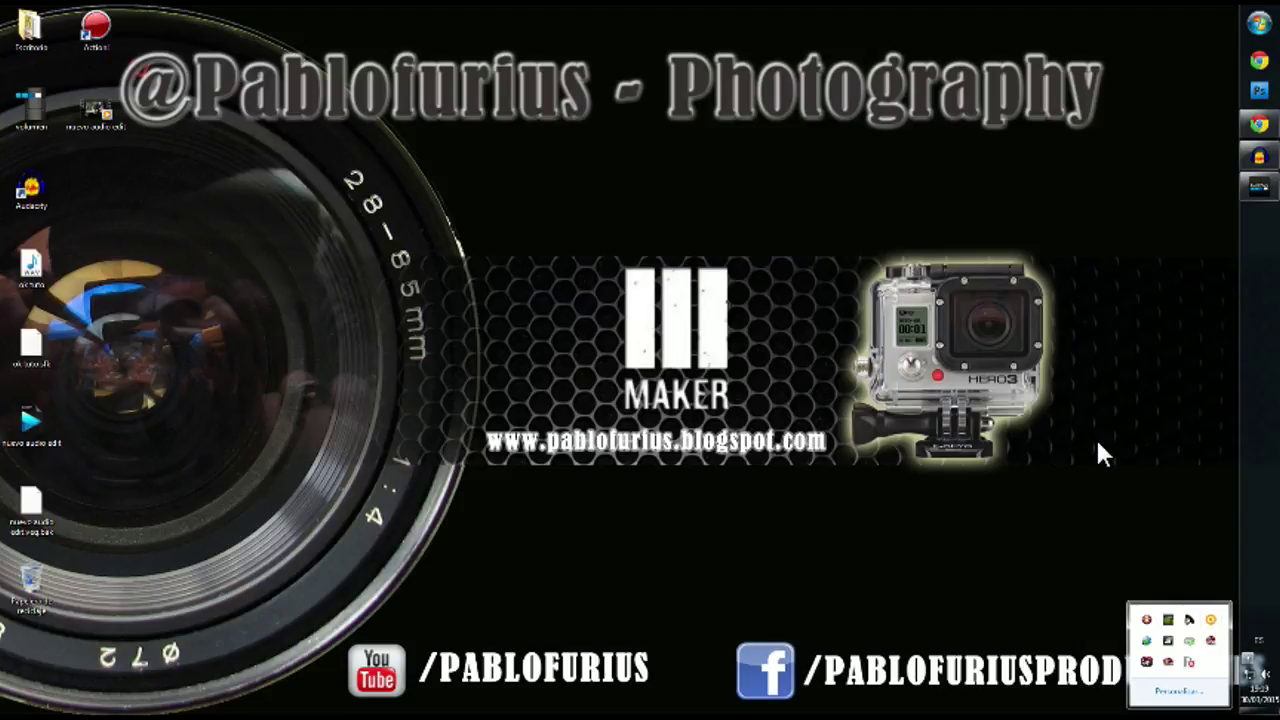
pyautogui.click(1098, 455)
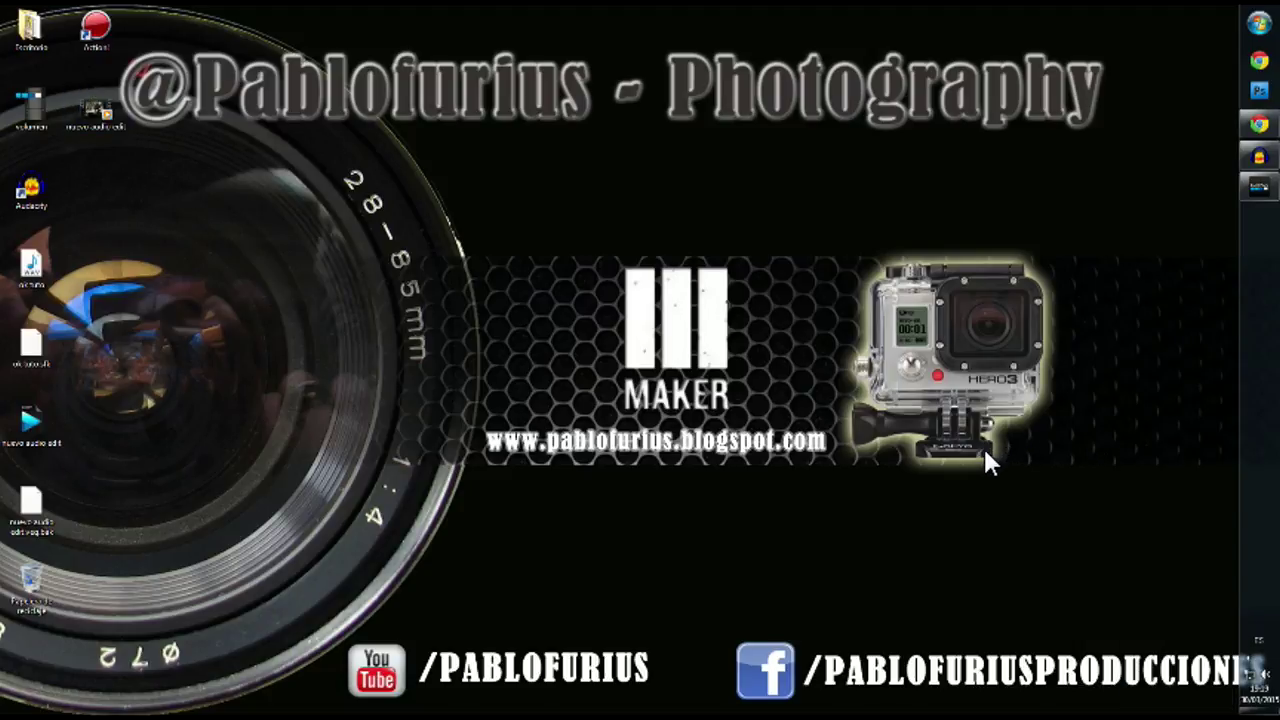